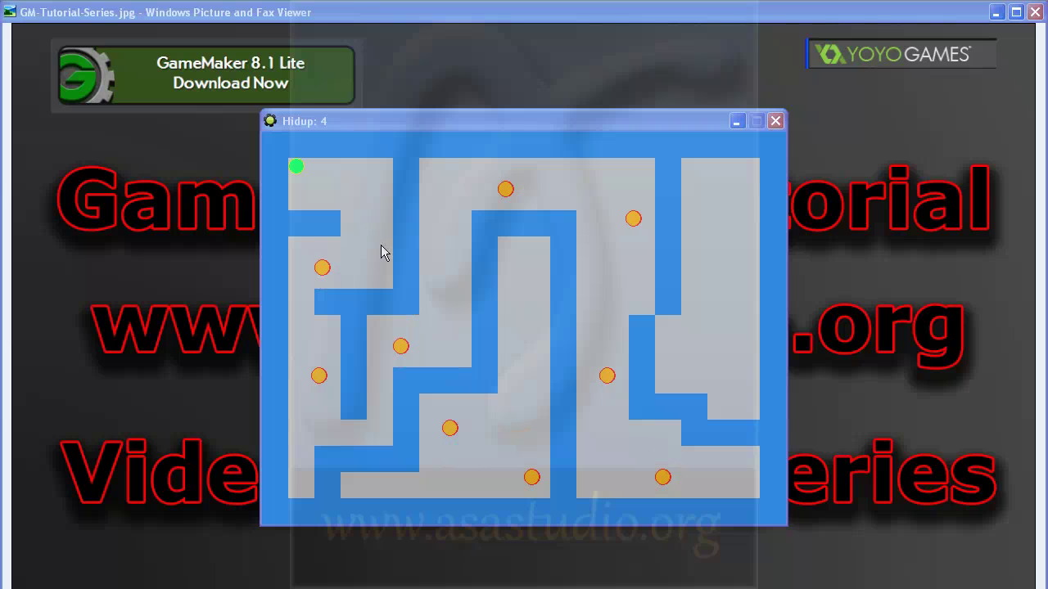
# - Test-play the maze game by steering the green ball past the orange enemies until the lives run out, and decline the restart
pyautogui.press('Down')
pyautogui.press('Right')
pyautogui.press('Down')
pyautogui.press('Down')
pyautogui.press('Left')
pyautogui.press('Right')
pyautogui.press('Right')
pyautogui.press('Down')
pyautogui.press('Right')
pyautogui.press('Down')
pyautogui.press('Left')
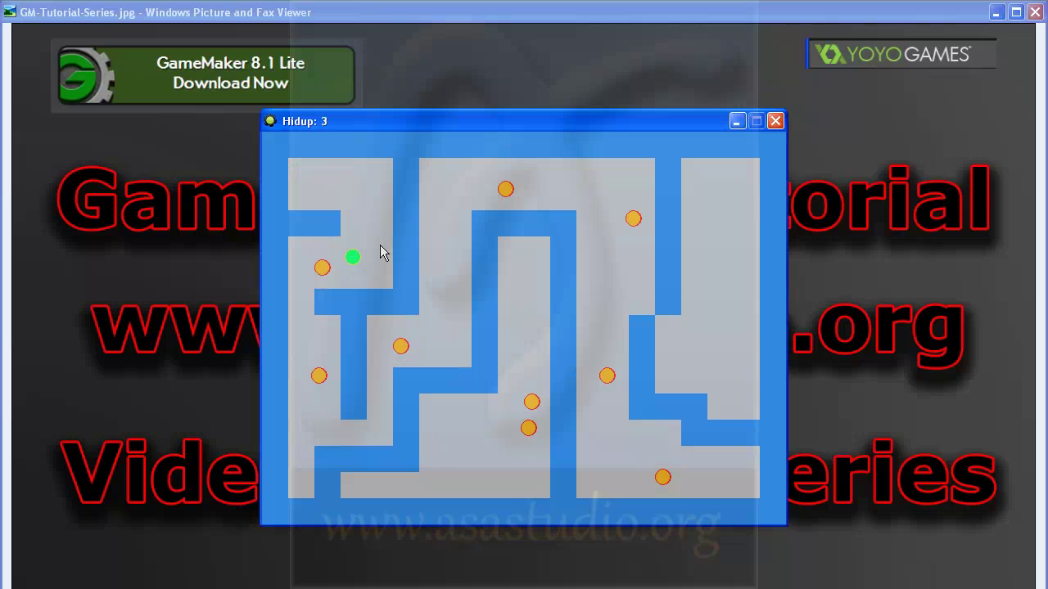
pyautogui.press('Right')
pyautogui.press('Down')
pyautogui.press('Down')
pyautogui.press('Right')
pyautogui.press('Left')
pyautogui.press('Down')
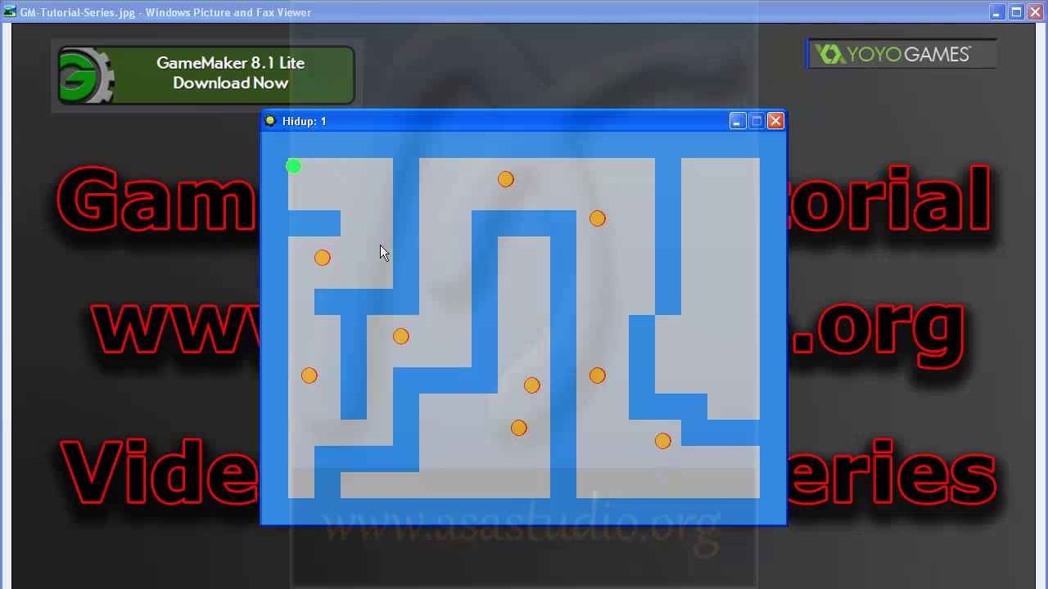
pyautogui.press('Right')
pyautogui.press('Down')
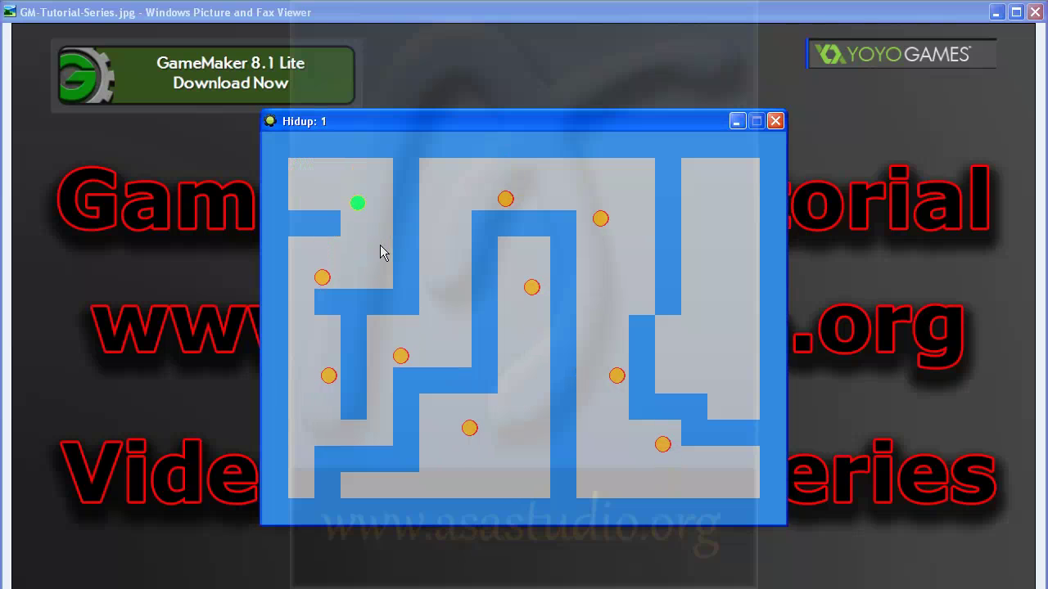
pyautogui.press('Left')
pyautogui.click(603, 340)
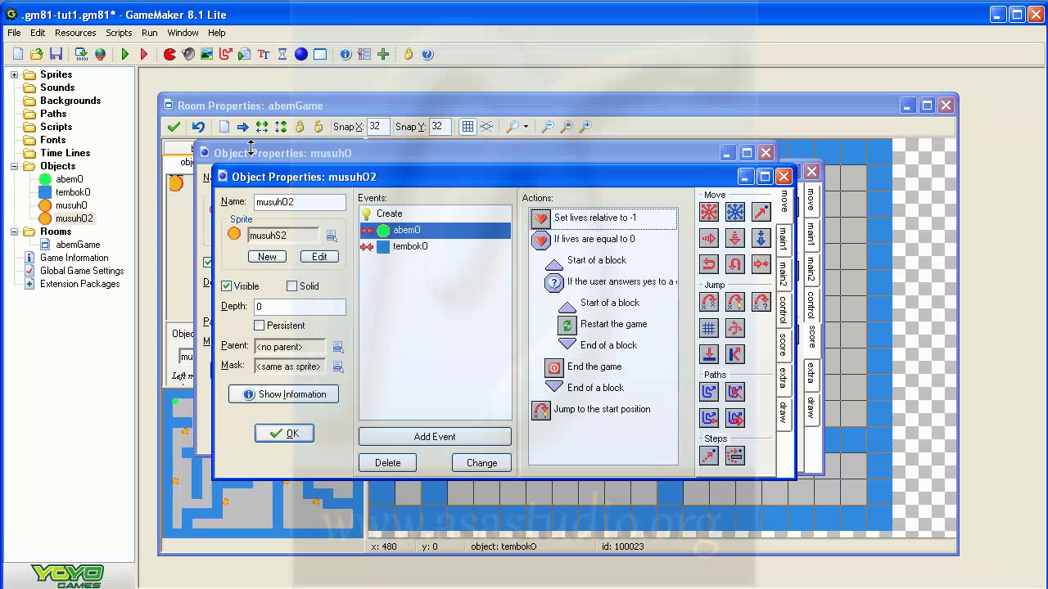
# - Close the properties of the objects musuhO2, musuhO and abemO, saving the changes to each
pyautogui.click(781, 178)
pyautogui.click(469, 348)
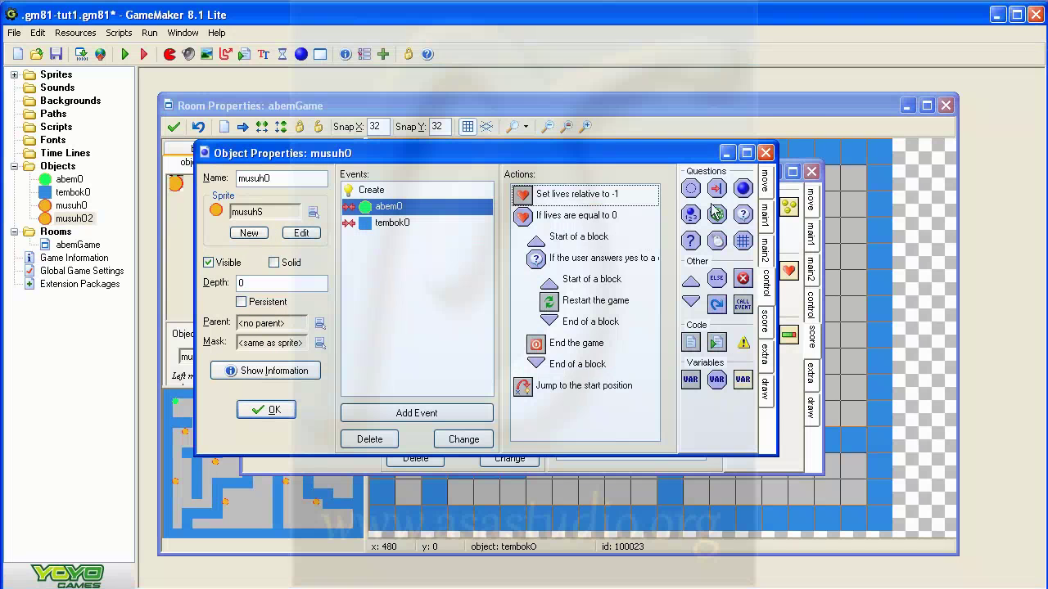
pyautogui.click(765, 153)
pyautogui.click(459, 349)
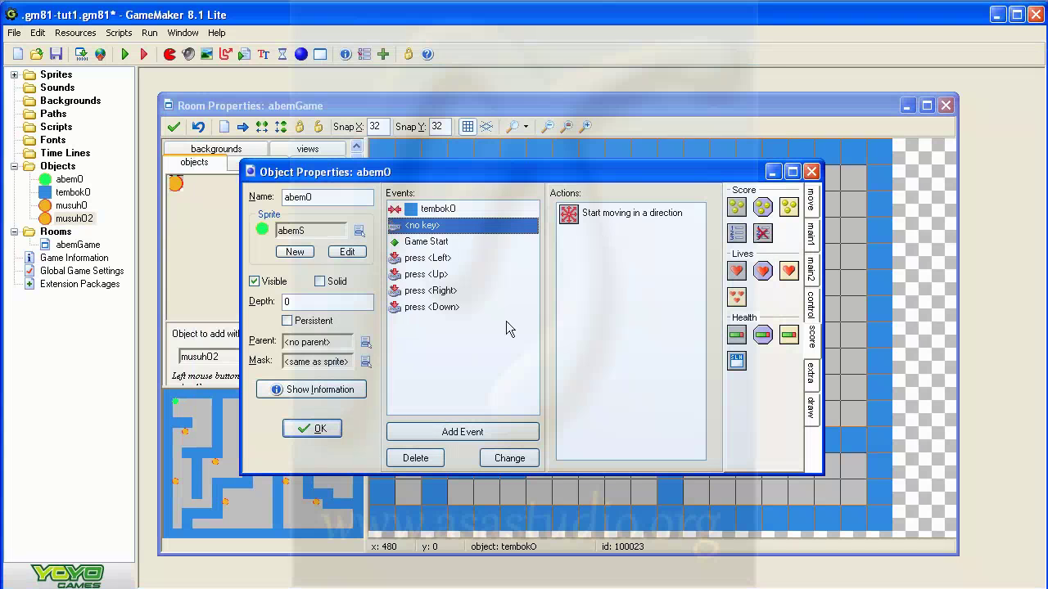
pyautogui.click(811, 171)
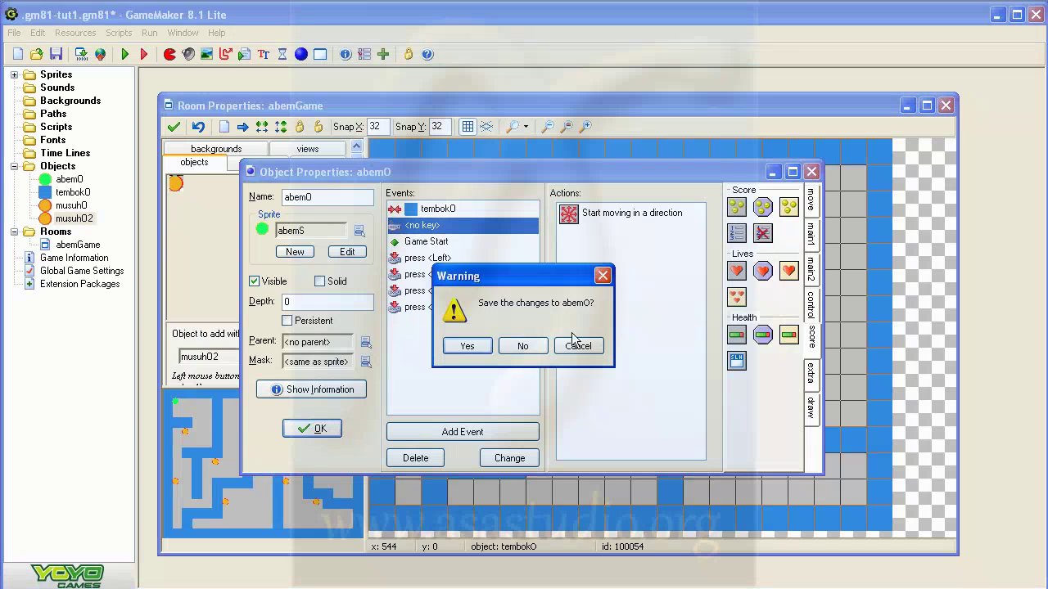
pyautogui.click(467, 347)
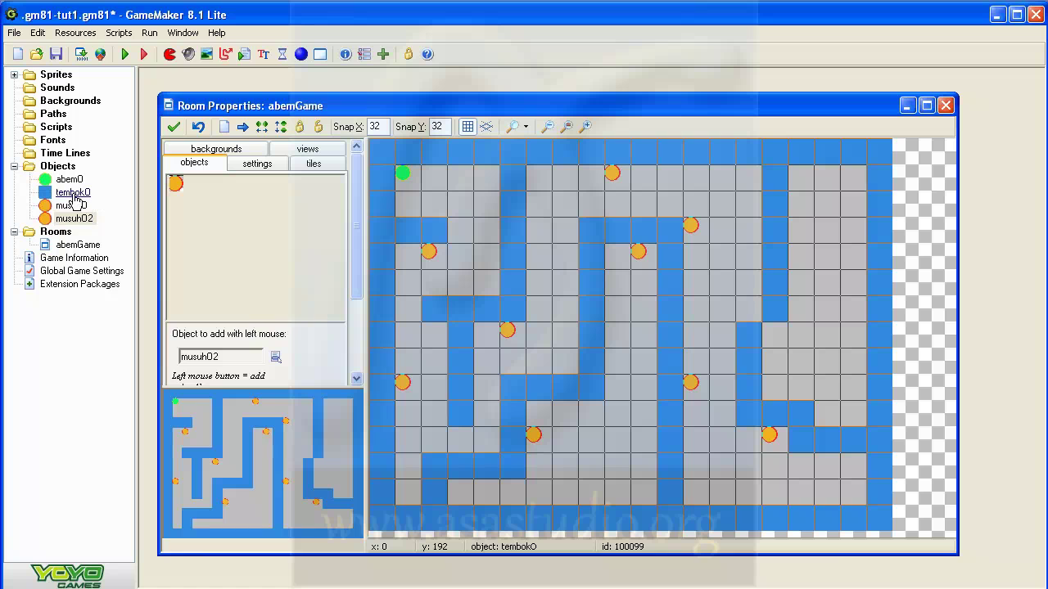
# - Create a new sprite and name it finishS
pyautogui.rightClick(51, 76)
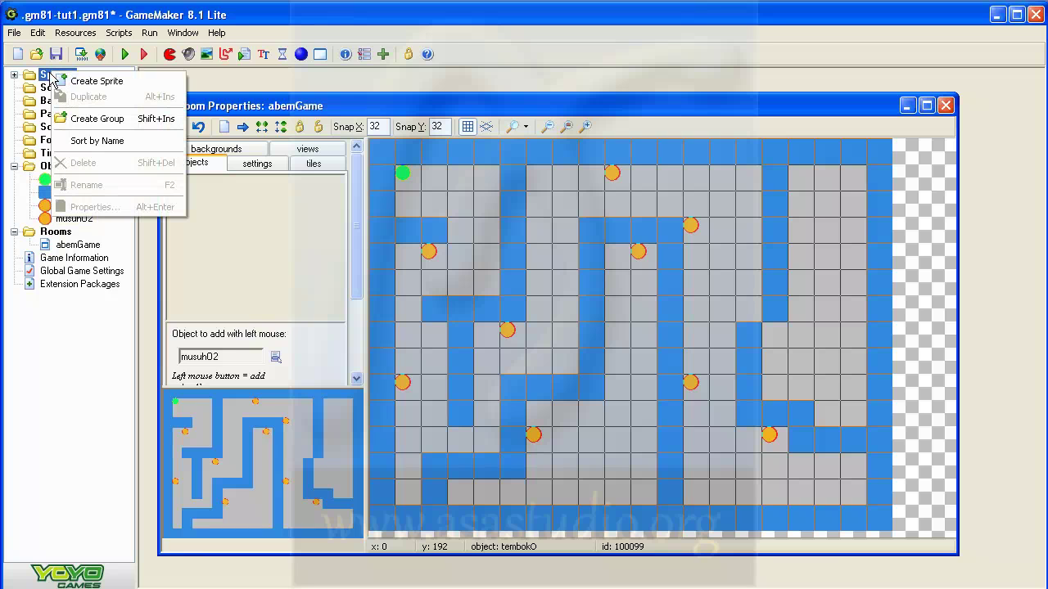
pyautogui.click(103, 82)
pyautogui.doubleClick(311, 225)
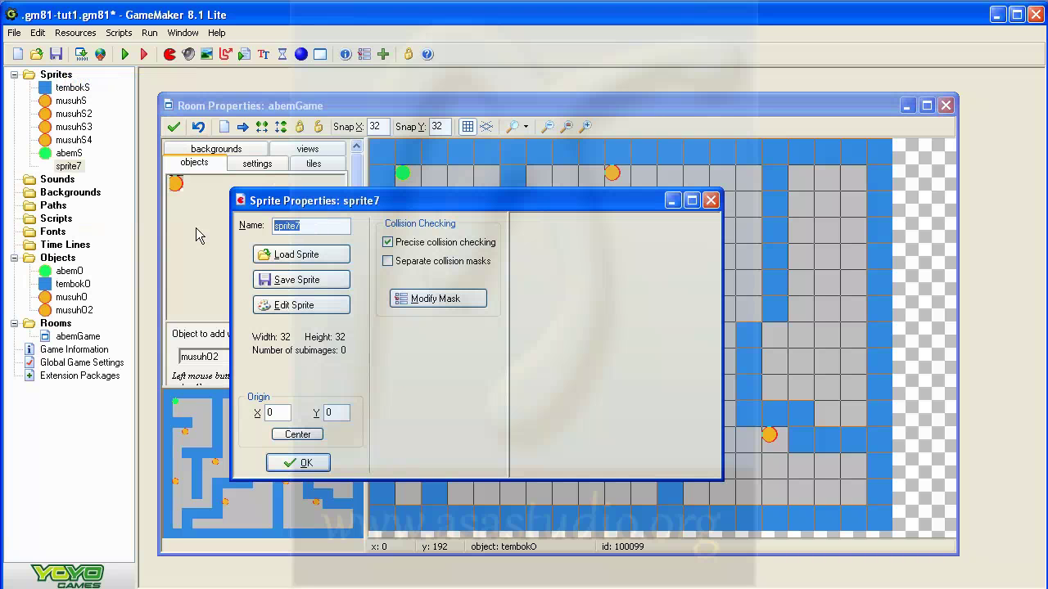
pyautogui.write('fin')
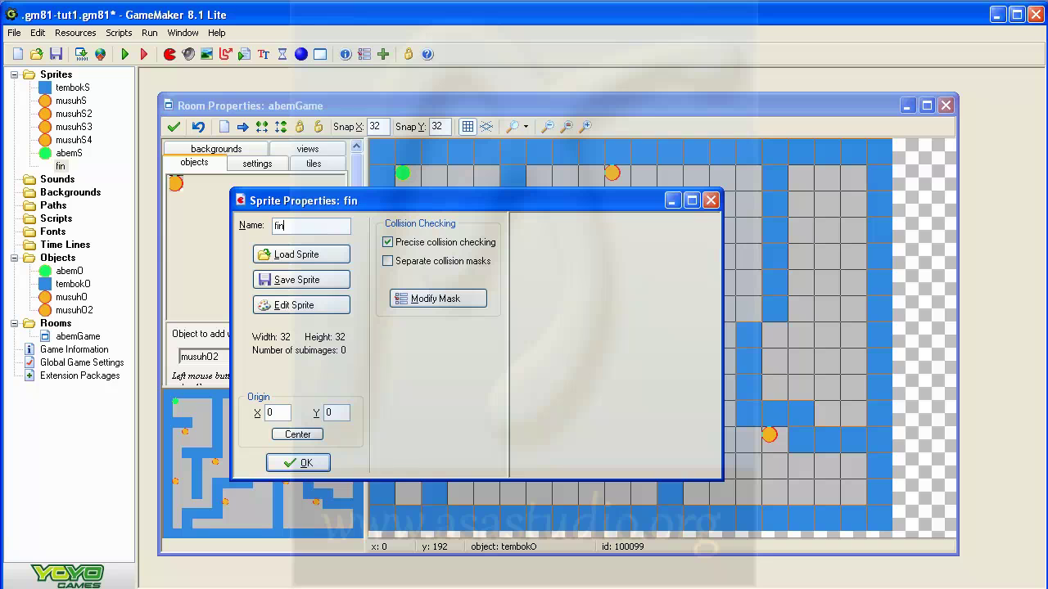
pyautogui.write('ishS')
# - Create a new 10 x 10 image for the finishS sprite
pyautogui.click(294, 305)
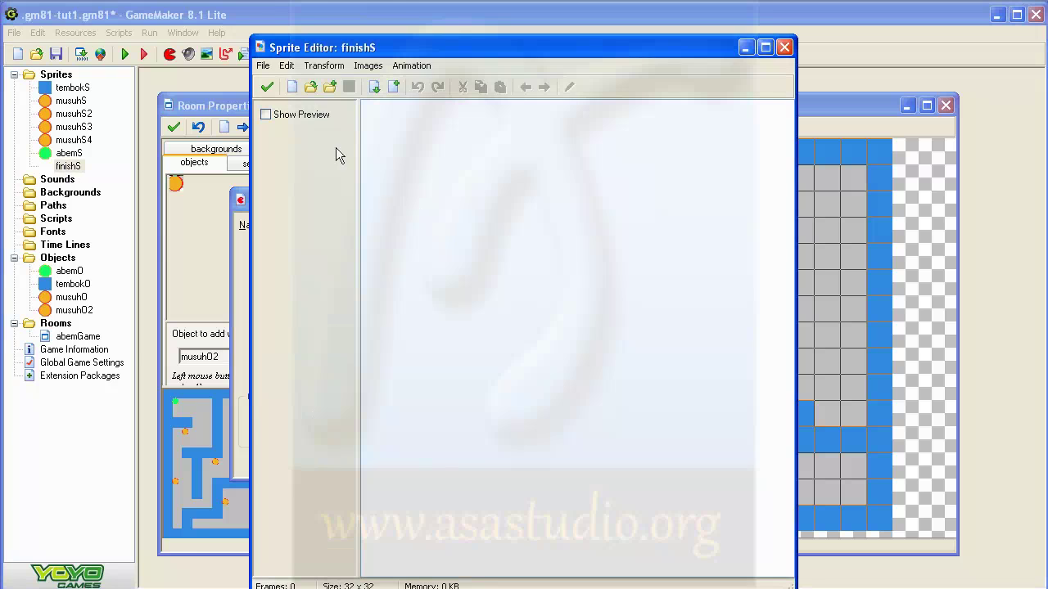
pyautogui.click(292, 87)
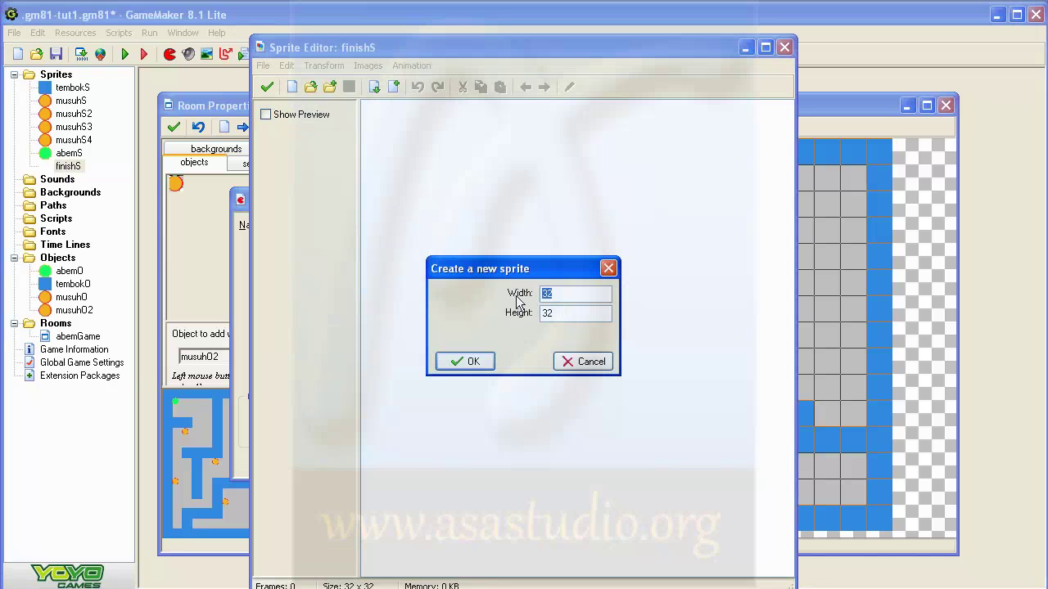
pyautogui.write('1')
pyautogui.write('1')
pyautogui.click(467, 361)
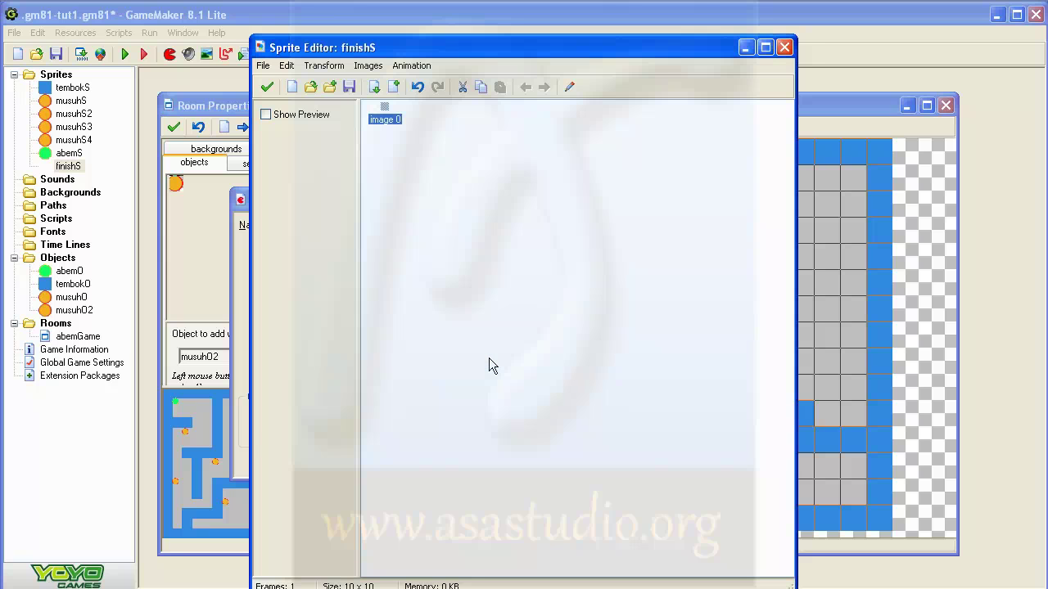
# - Fill the finishS image with turquoise (red 28, green 234, blue 228) and save the sprite
pyautogui.doubleClick(382, 113)
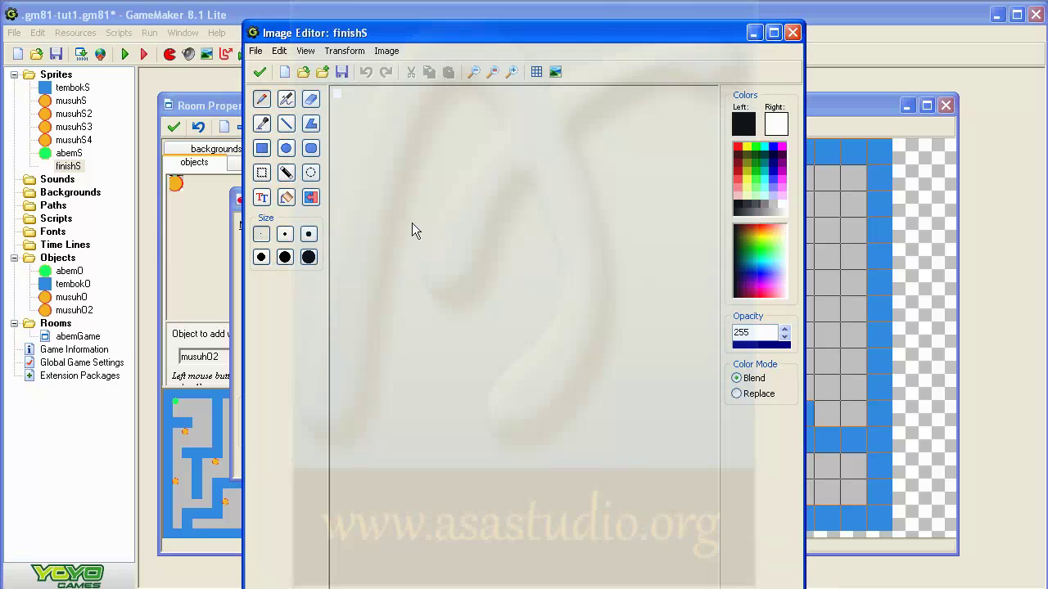
pyautogui.click(288, 199)
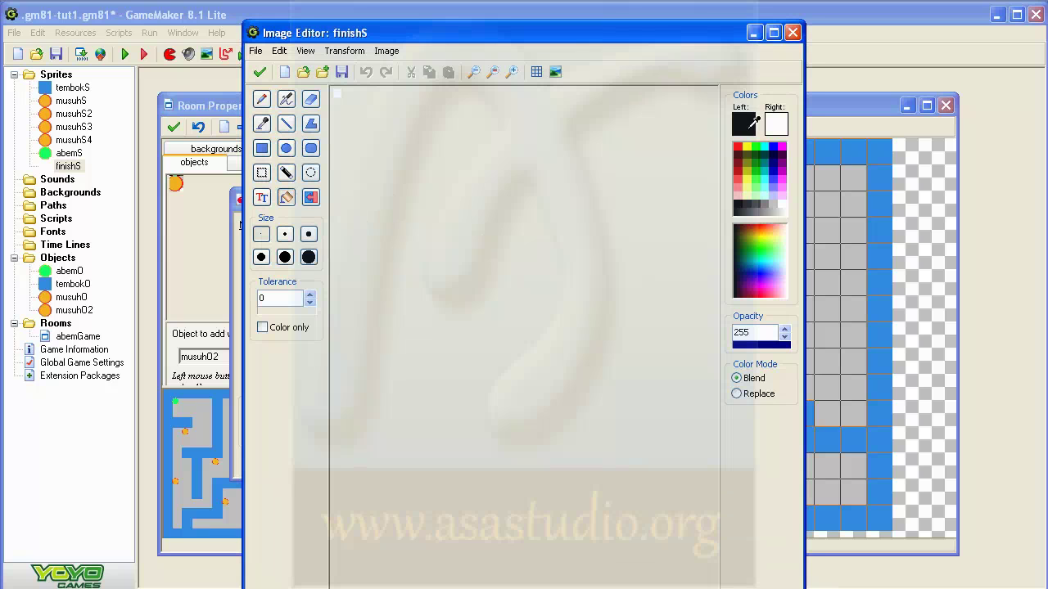
pyautogui.click(749, 123)
pyautogui.moveTo(602, 185); pyautogui.dragTo(598, 185)
pyautogui.moveTo(694, 258); pyautogui.dragTo(693, 234)
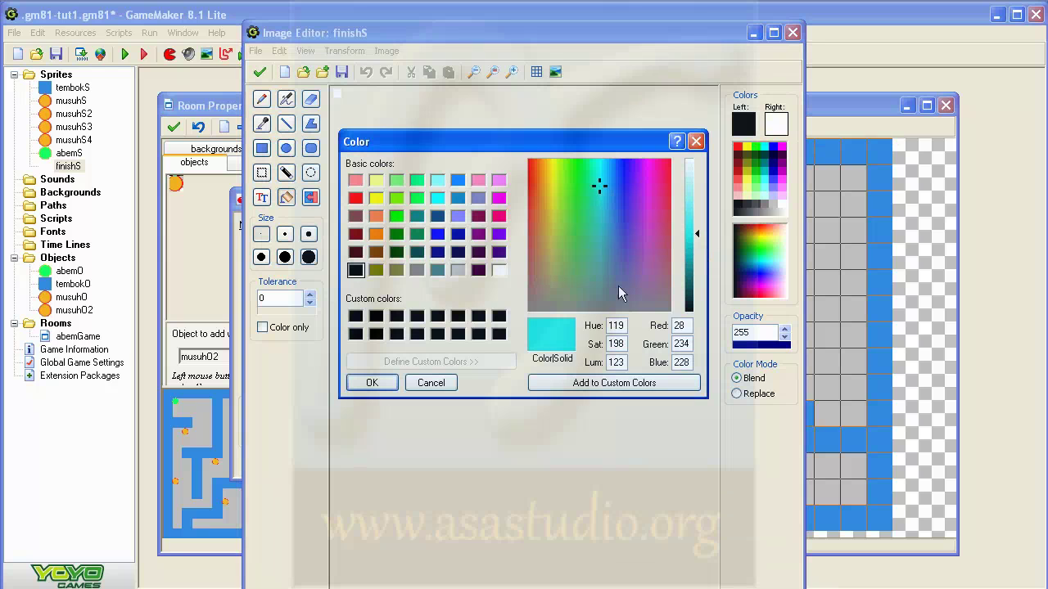
pyautogui.click(373, 384)
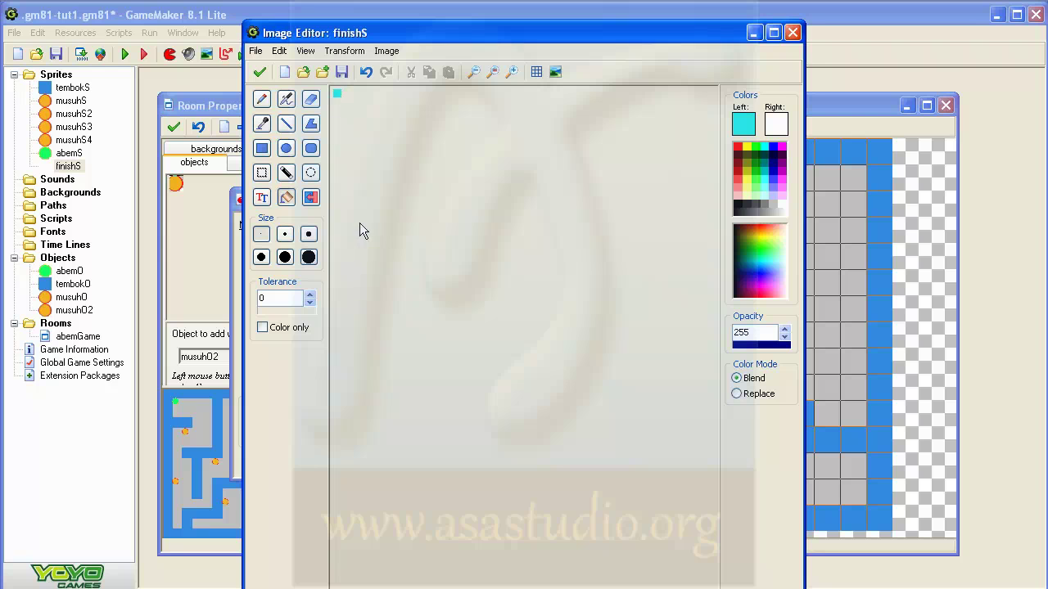
pyautogui.click(260, 72)
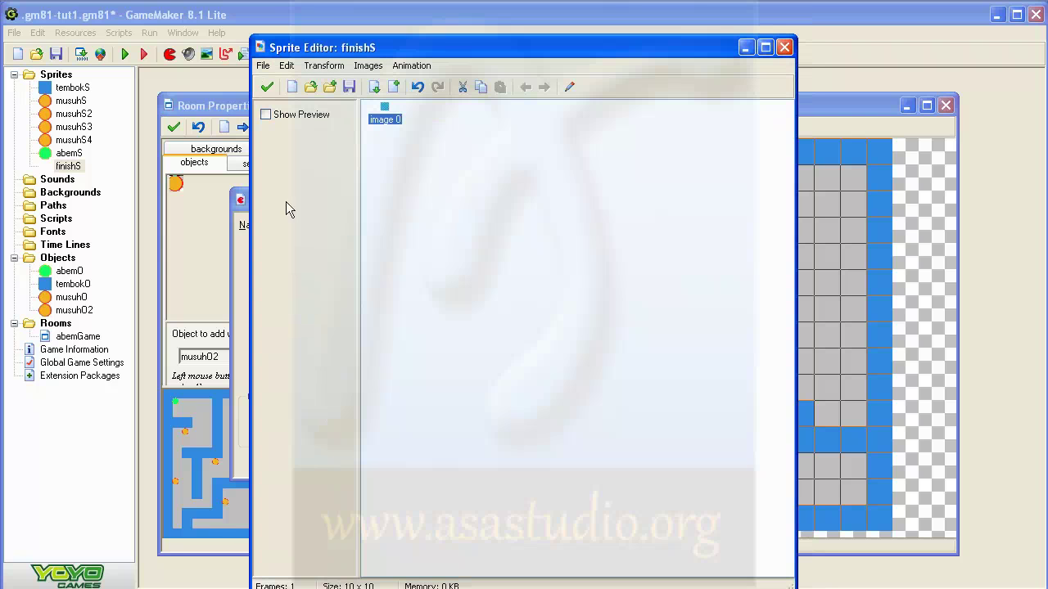
pyautogui.click(267, 87)
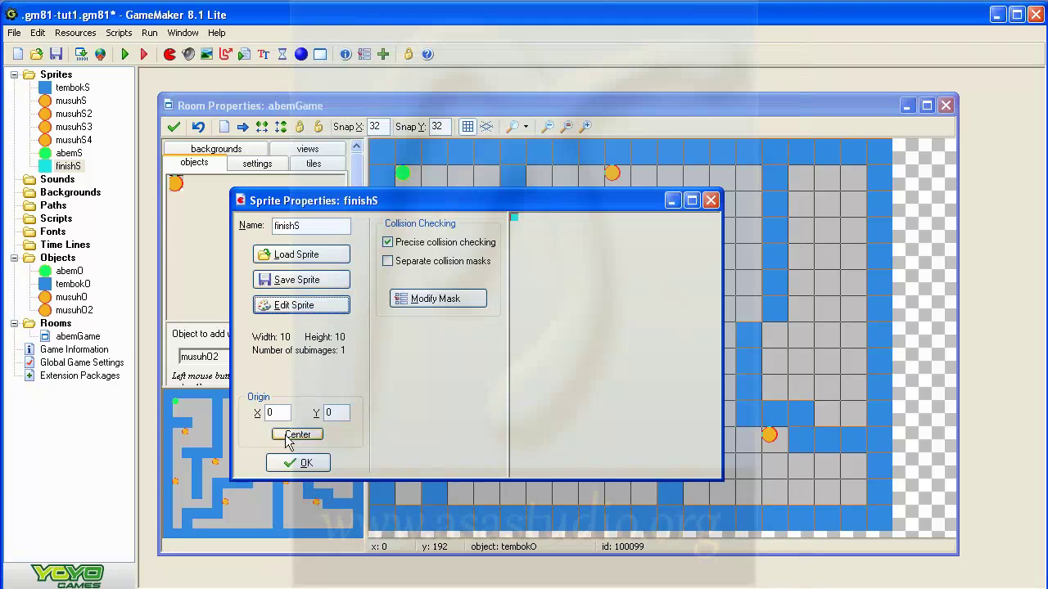
pyautogui.click(290, 462)
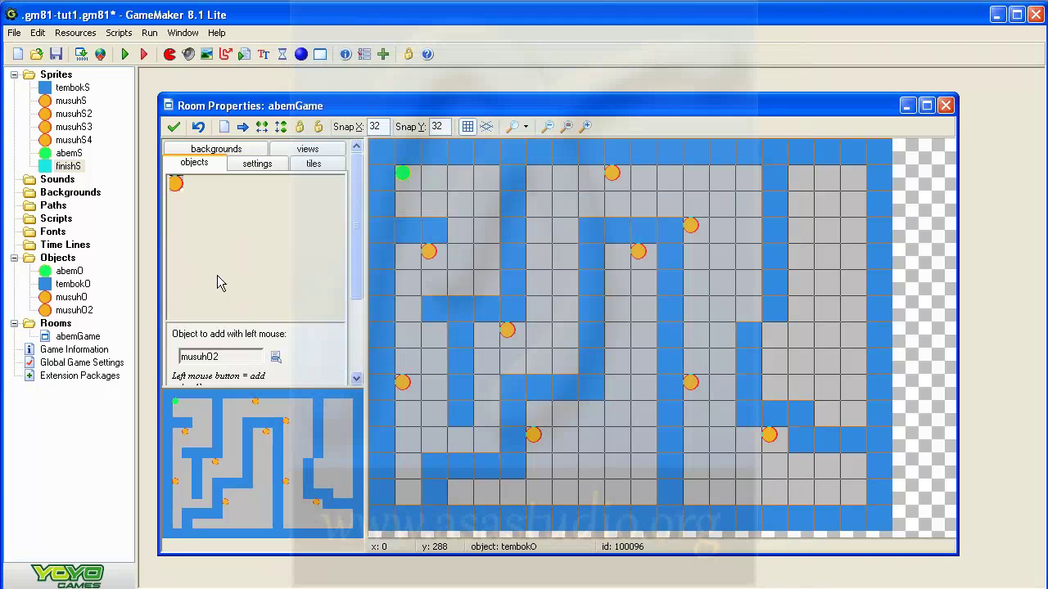
# - Create a new object named finishO that uses the finishS sprite
pyautogui.rightClick(57, 261)
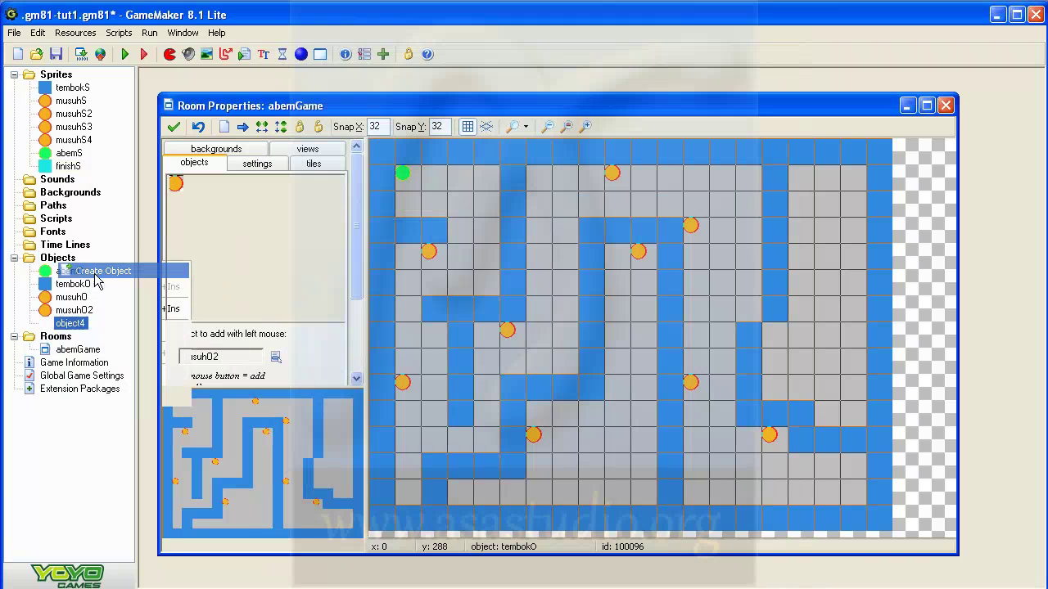
pyautogui.click(96, 273)
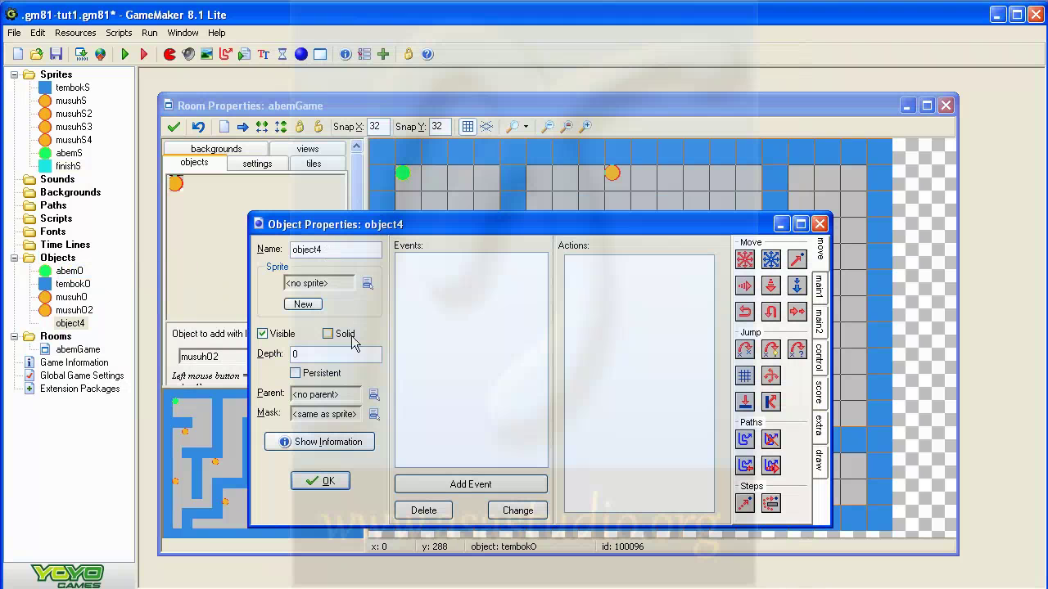
pyautogui.click(368, 283)
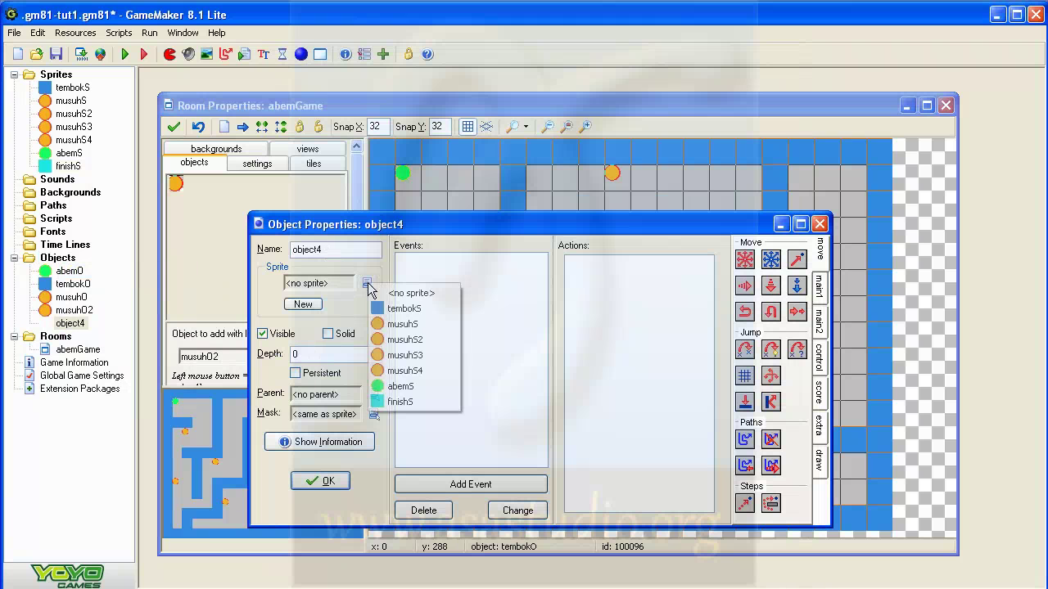
pyautogui.click(399, 402)
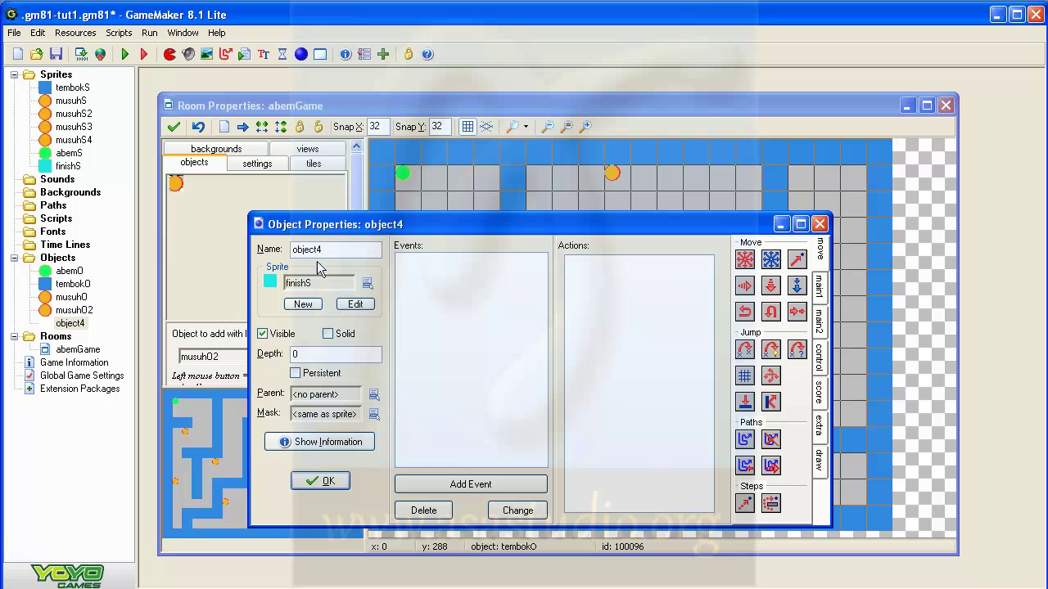
pyautogui.moveTo(329, 249); pyautogui.dragTo(255, 255)
pyautogui.write('finish')
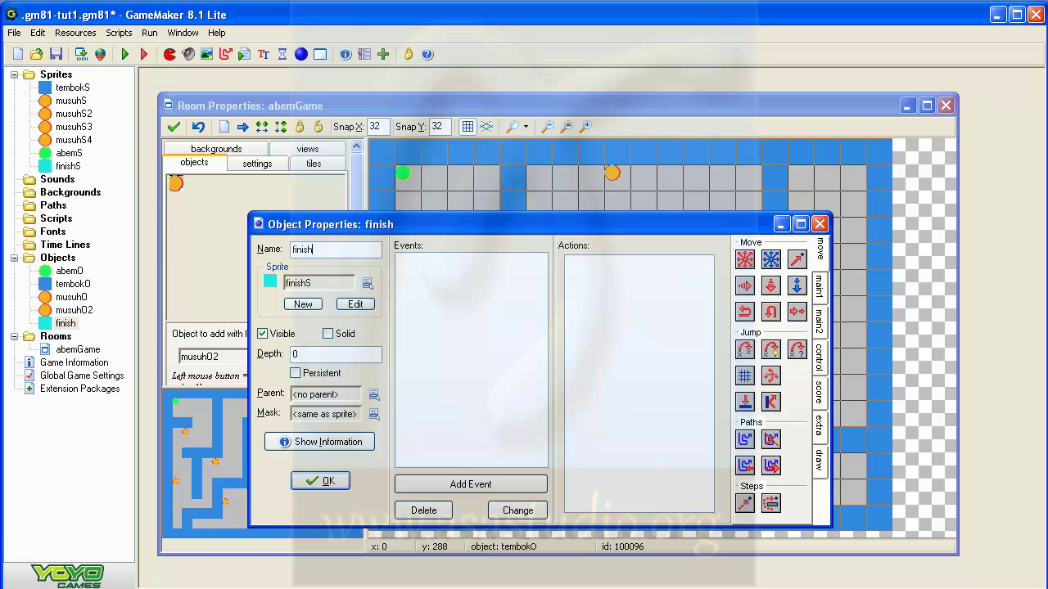
pyautogui.write('O')
pyautogui.click(328, 482)
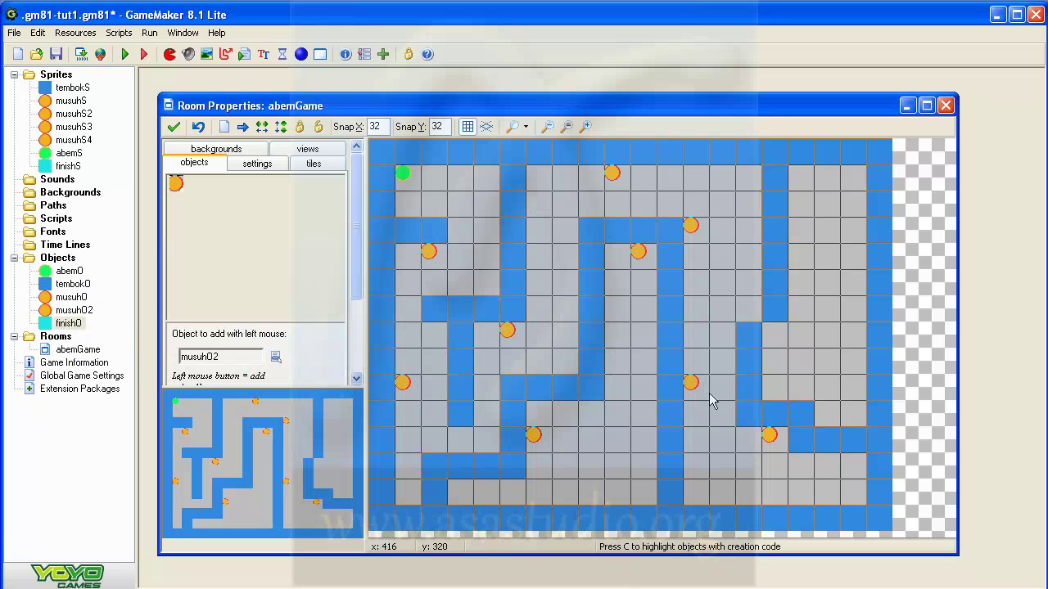
# - Select finishO as the object to add and place two instances at the far end of the maze's lower-right corridor in room abemGame
pyautogui.click(177, 186)
pyautogui.click(233, 262)
pyautogui.click(851, 496)
pyautogui.click(64, 167)
pyautogui.doubleClick(64, 170)
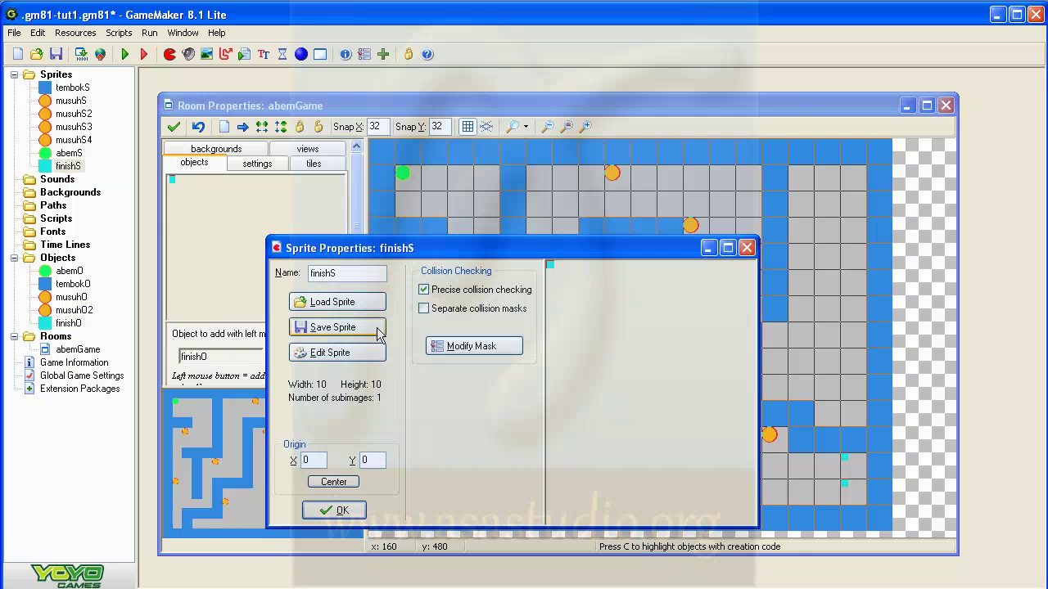
pyautogui.click(339, 357)
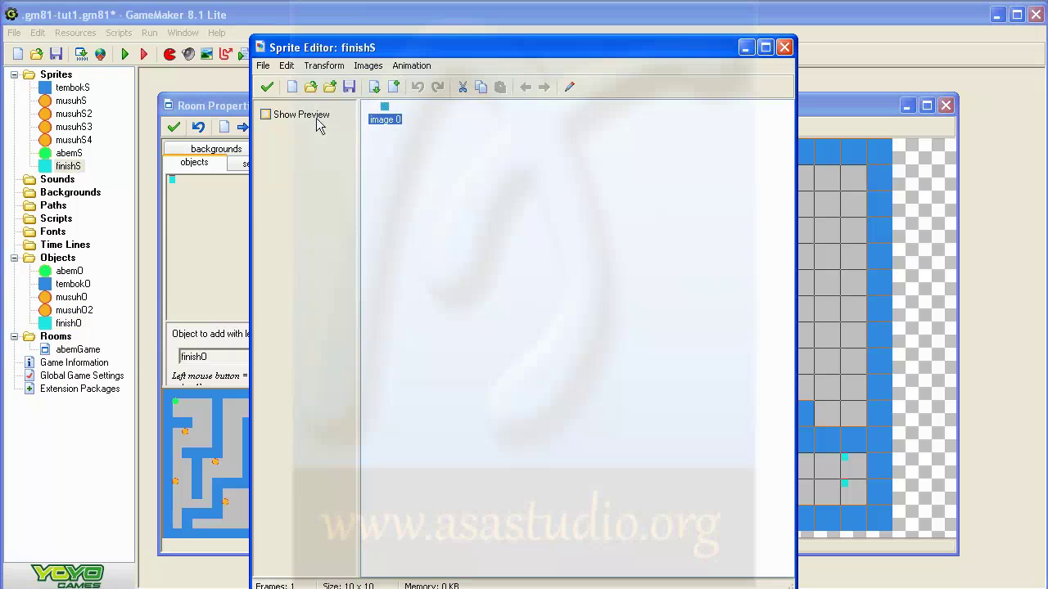
pyautogui.click(287, 65)
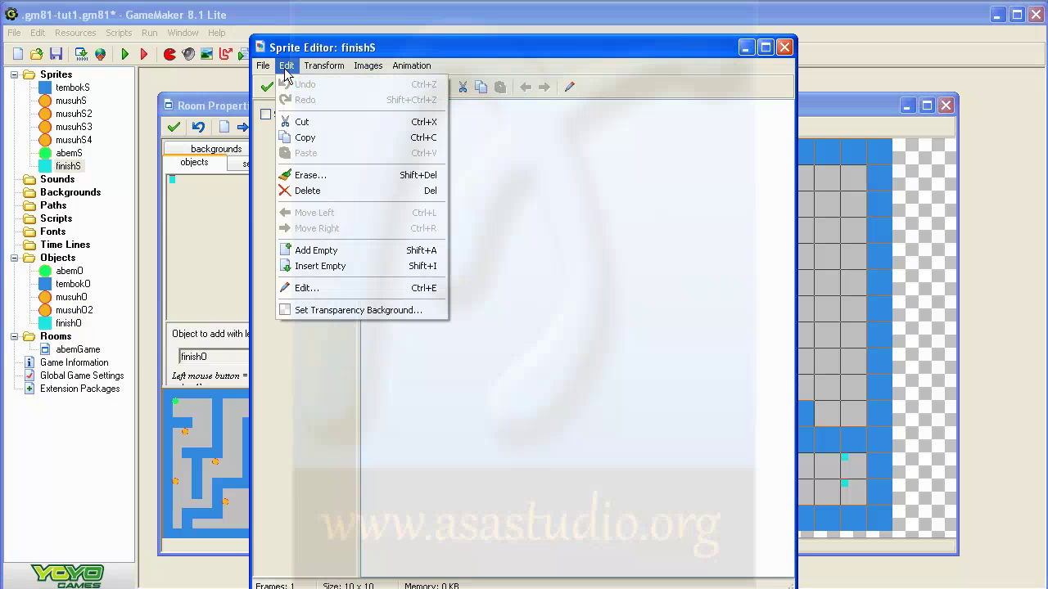
pyautogui.click(304, 288)
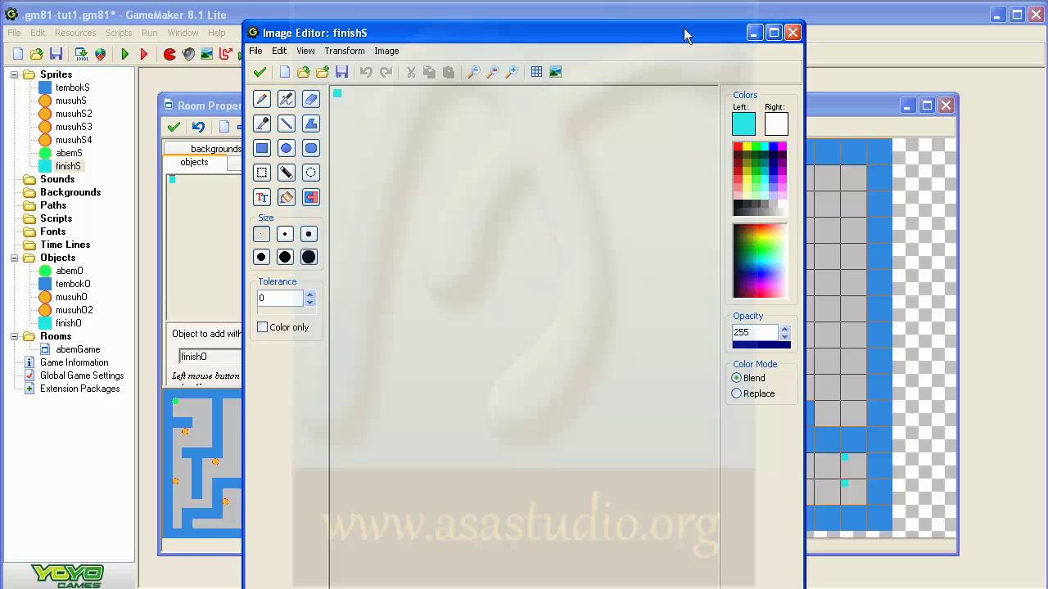
pyautogui.click(793, 33)
pyautogui.click(785, 48)
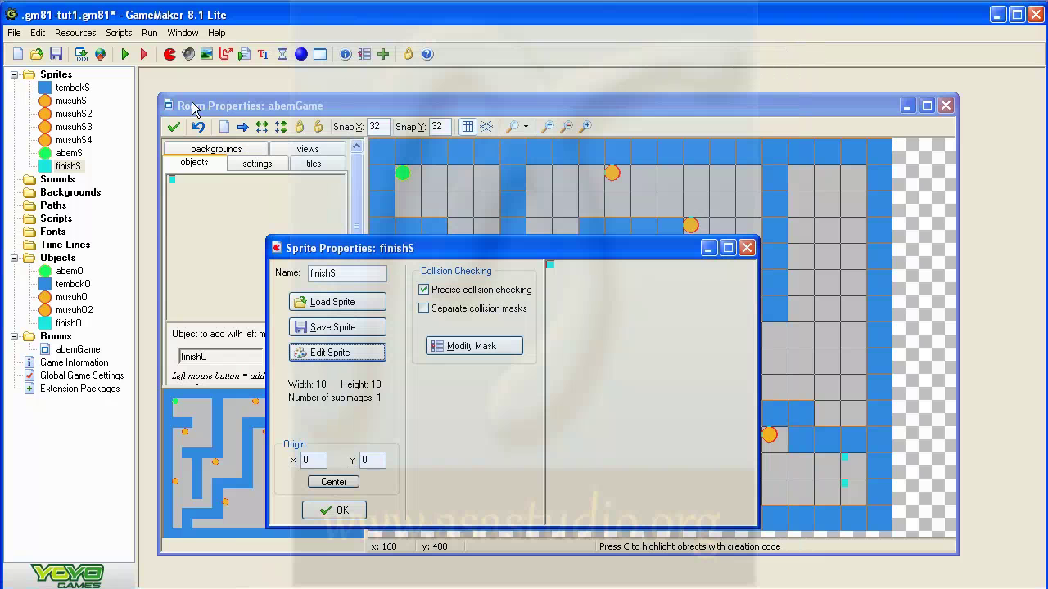
# - Create another sprite with a new blank 32 x 32 image
pyautogui.rightClick(57, 75)
pyautogui.click(92, 86)
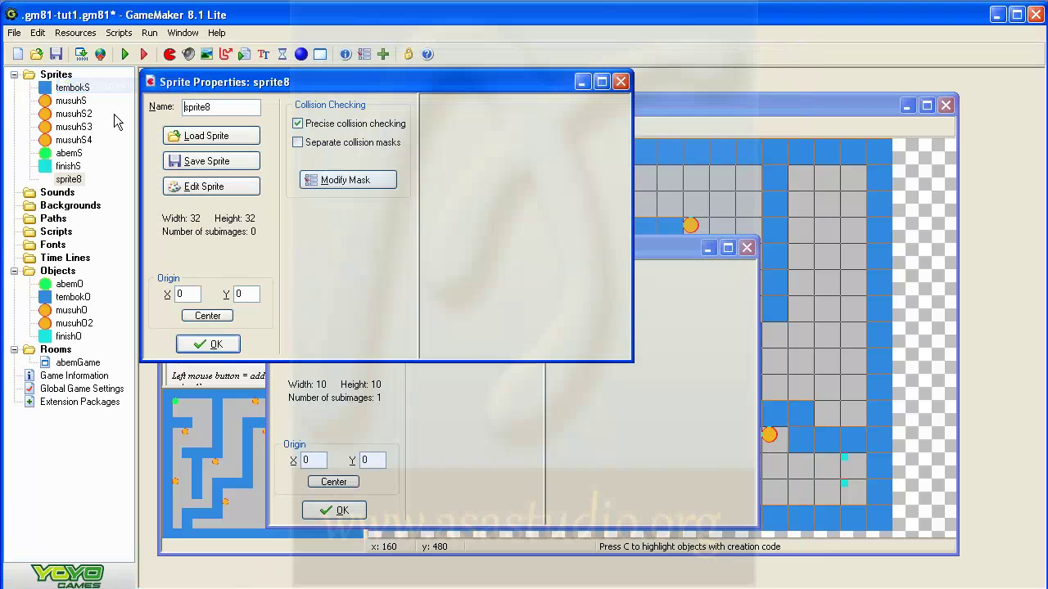
pyautogui.click(210, 188)
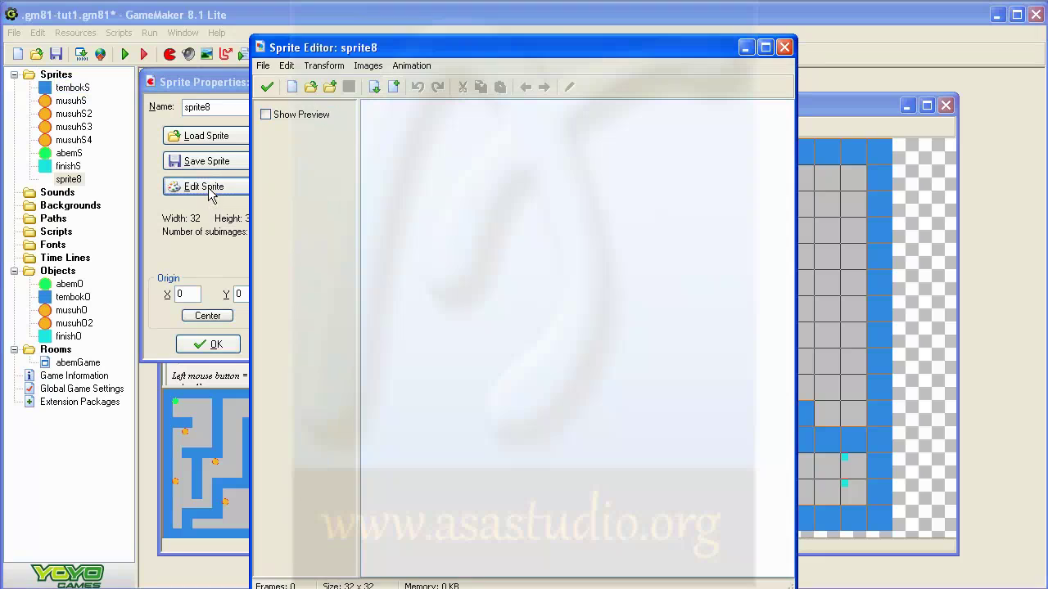
pyautogui.click(295, 87)
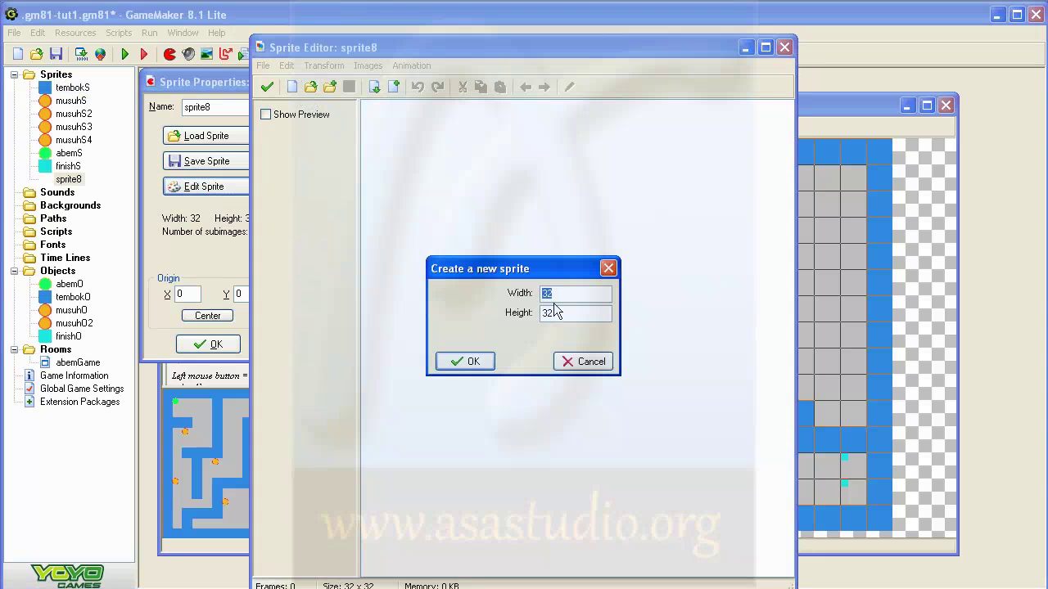
pyautogui.click(477, 362)
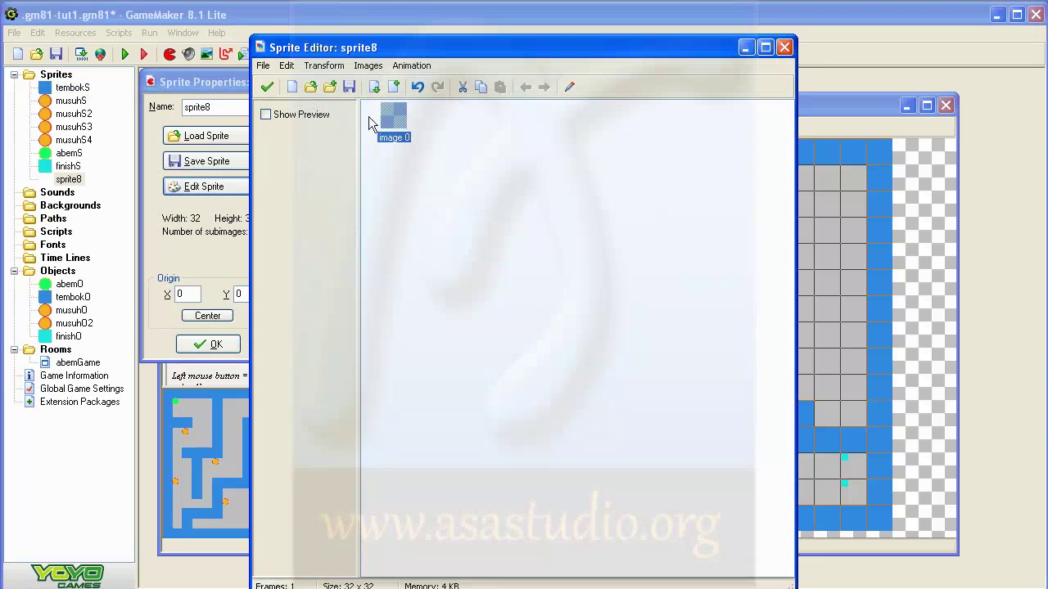
# - Fill the new 32 x 32 sprite's image with the current turquoise colour and save the sprite
pyautogui.doubleClick(390, 119)
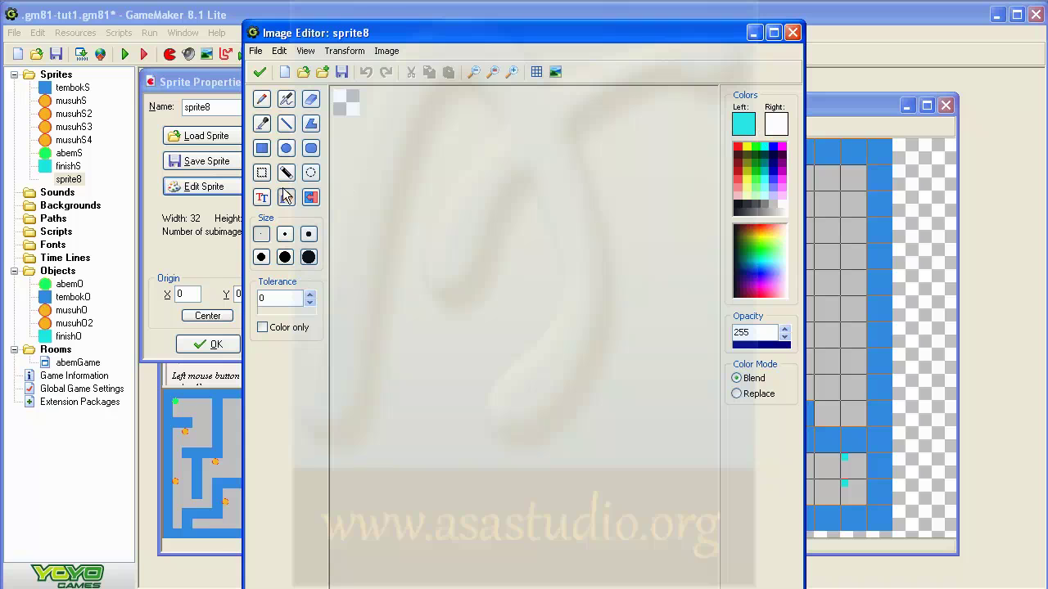
pyautogui.click(342, 103)
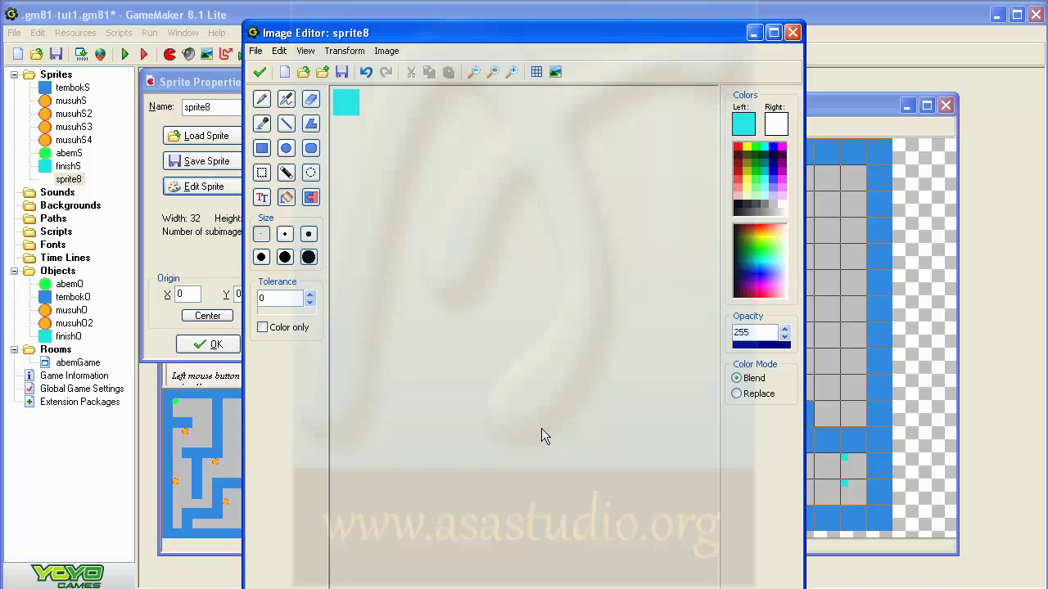
pyautogui.click(258, 72)
pyautogui.click(266, 87)
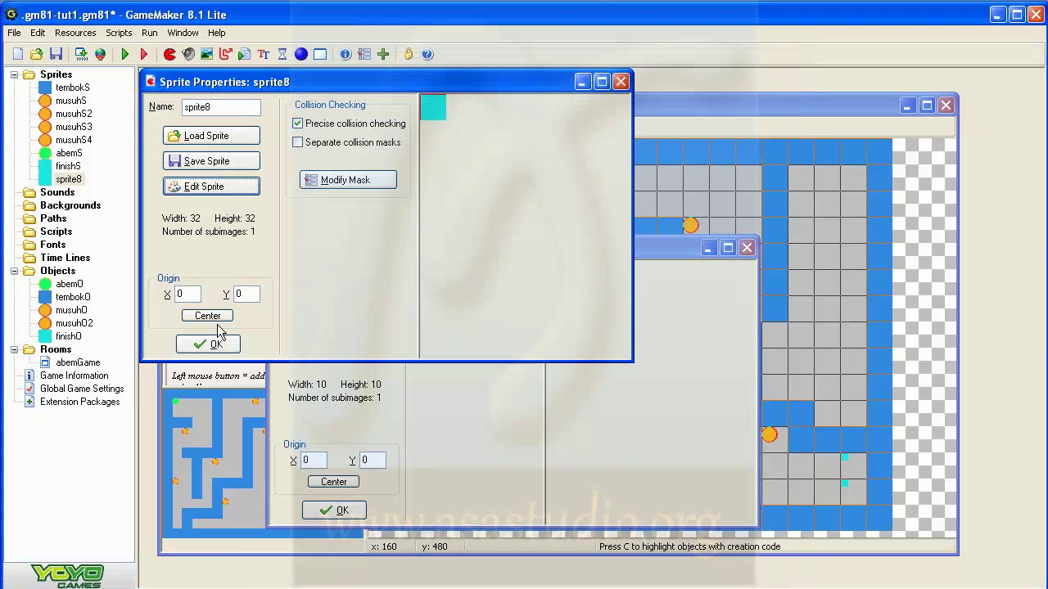
pyautogui.click(209, 345)
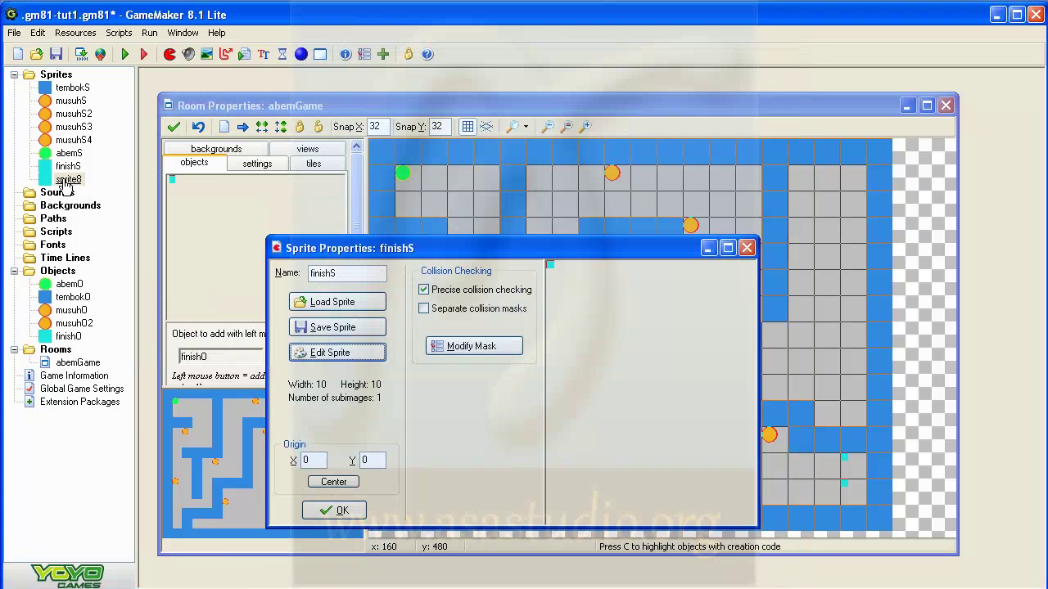
# - Delete the old 10 x 10 finishS sprite from the project
pyautogui.moveTo(70, 185); pyautogui.dragTo(61, 169)
pyautogui.rightClick(63, 168)
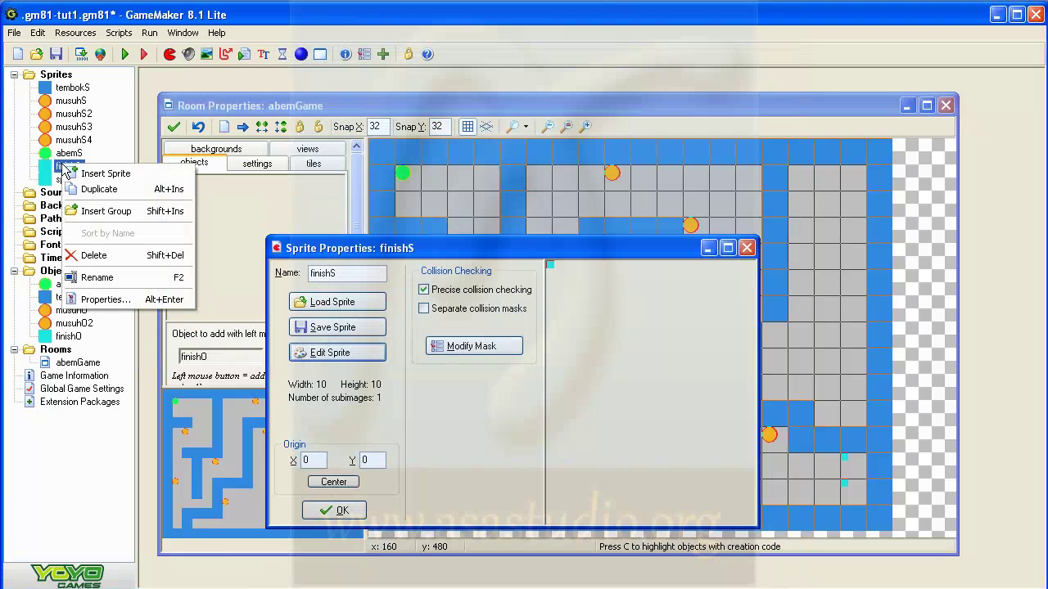
pyautogui.click(90, 256)
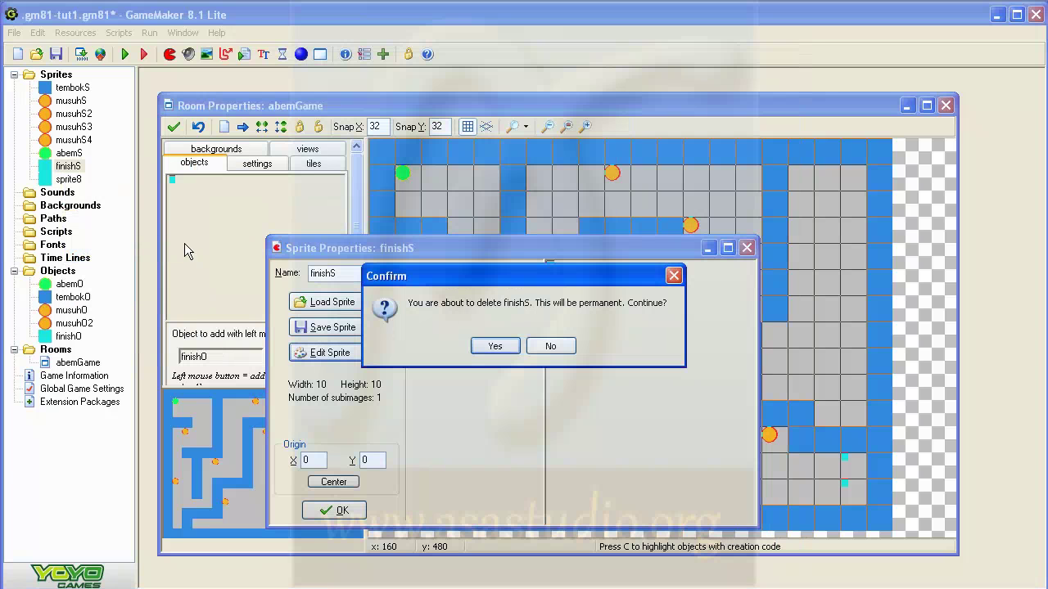
pyautogui.click(495, 347)
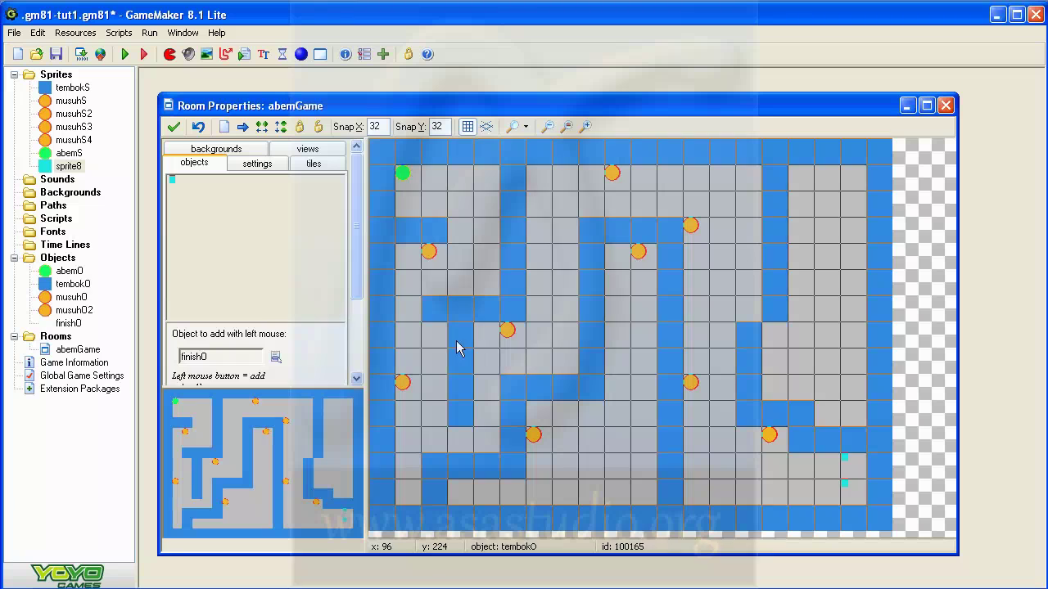
# - Rename the 32 x 32 turquoise sprite as finishS
pyautogui.doubleClick(69, 167)
pyautogui.doubleClick(260, 130)
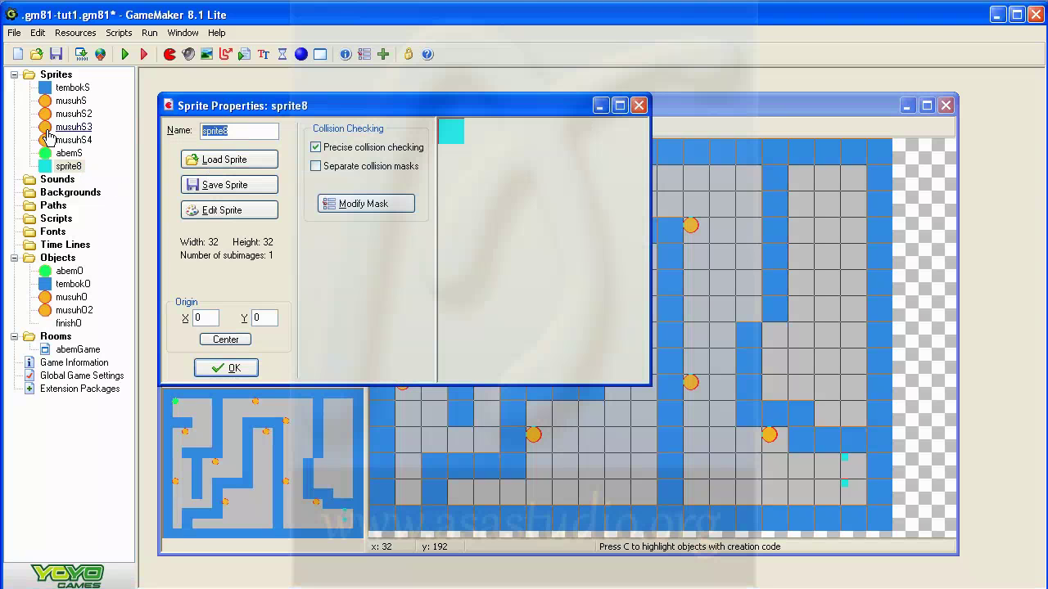
pyautogui.write('finishS')
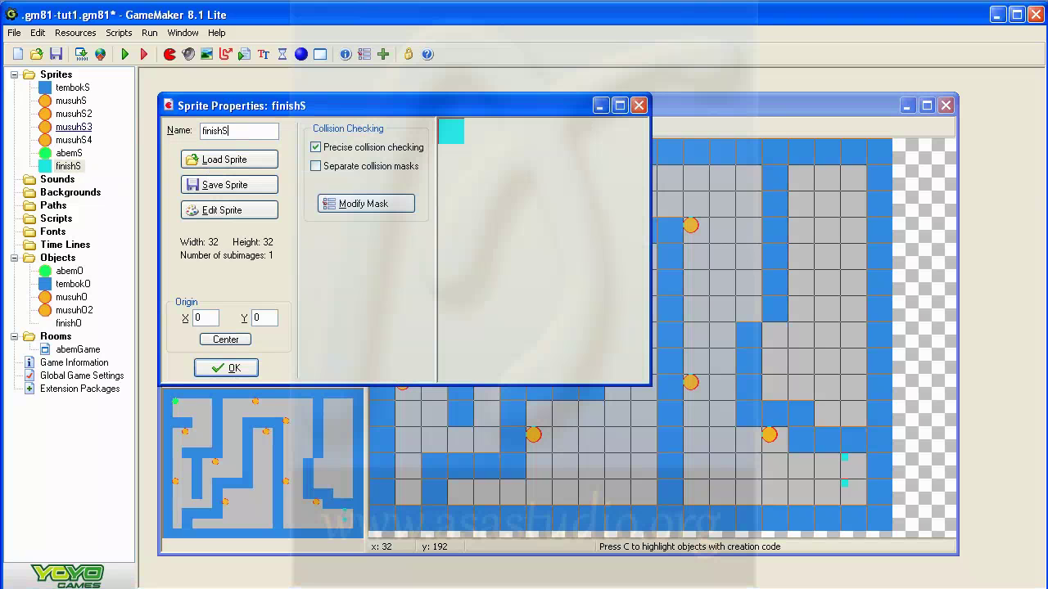
pyautogui.click(232, 369)
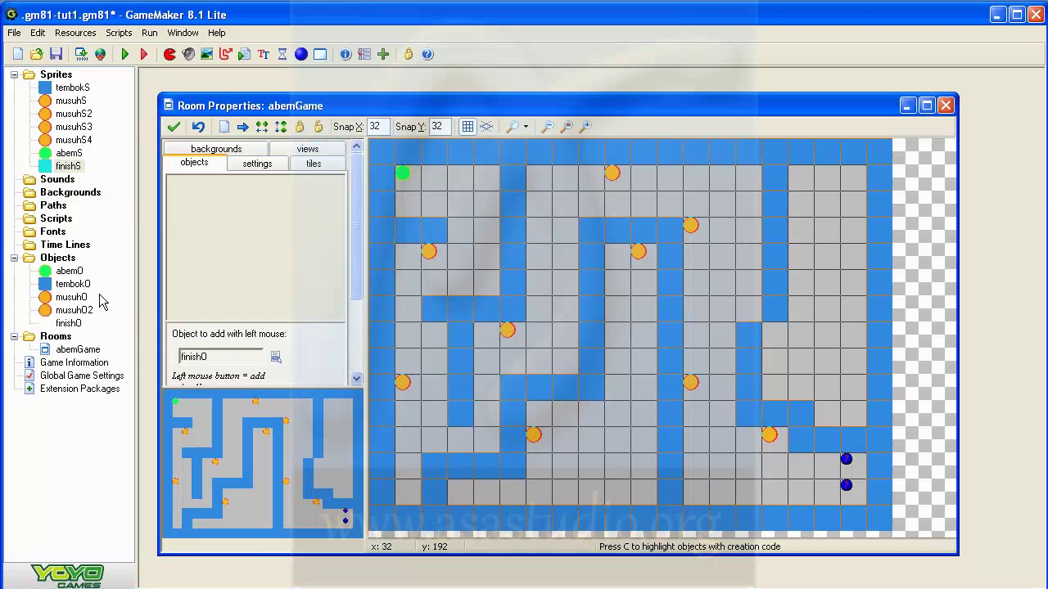
# - Assign the new finishS sprite to the finishO object and save the object
pyautogui.click(67, 324)
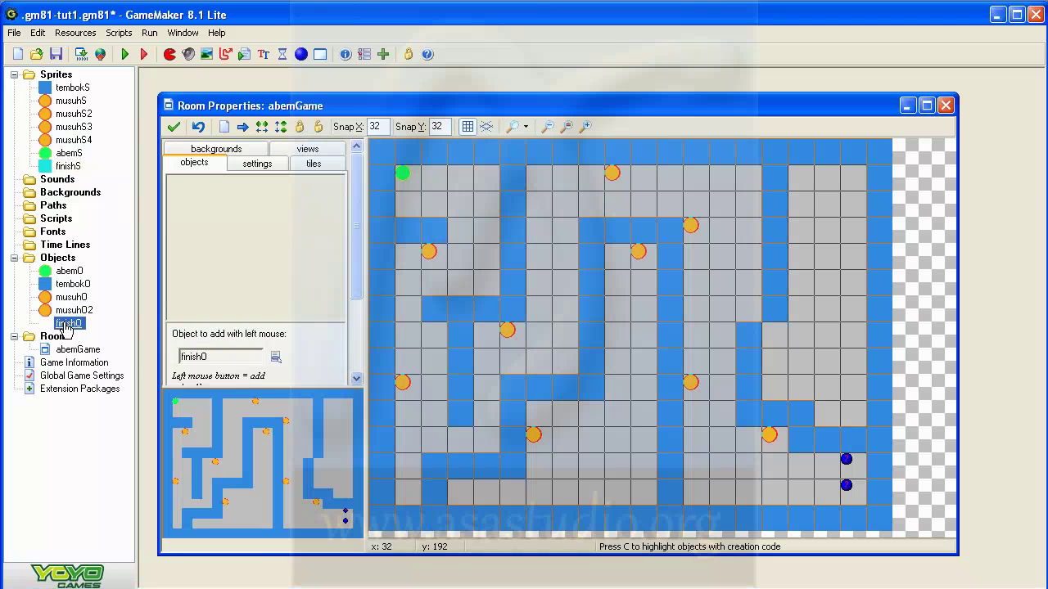
pyautogui.doubleClick(67, 324)
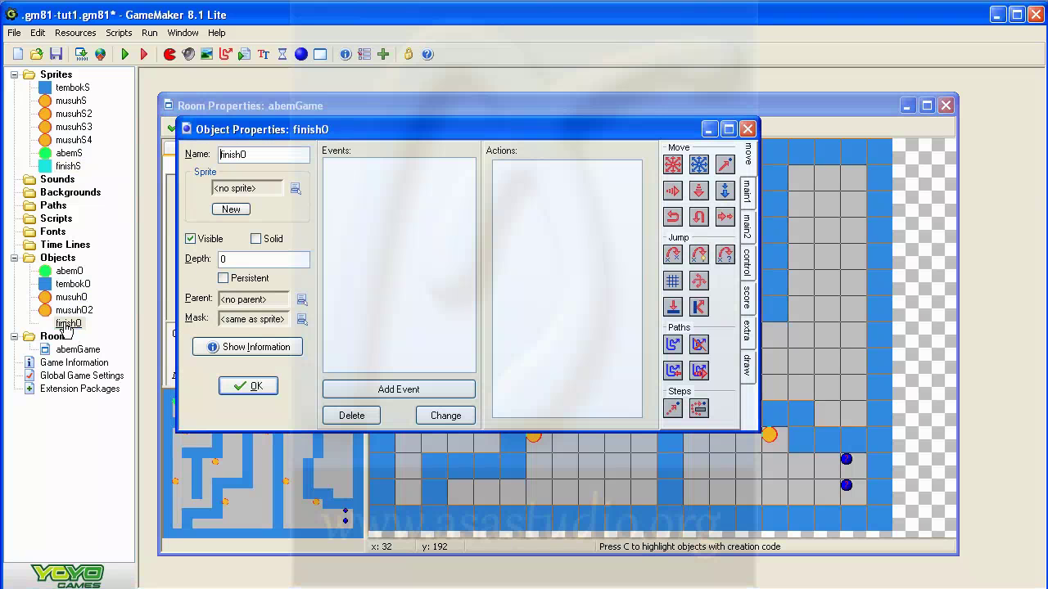
pyautogui.click(295, 189)
pyautogui.click(313, 309)
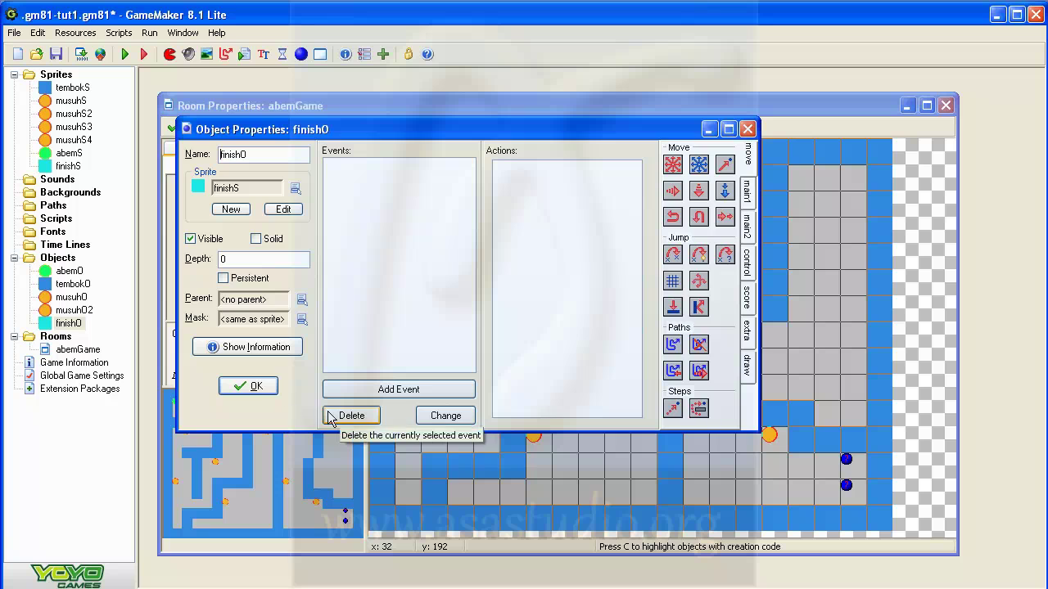
pyautogui.click(256, 390)
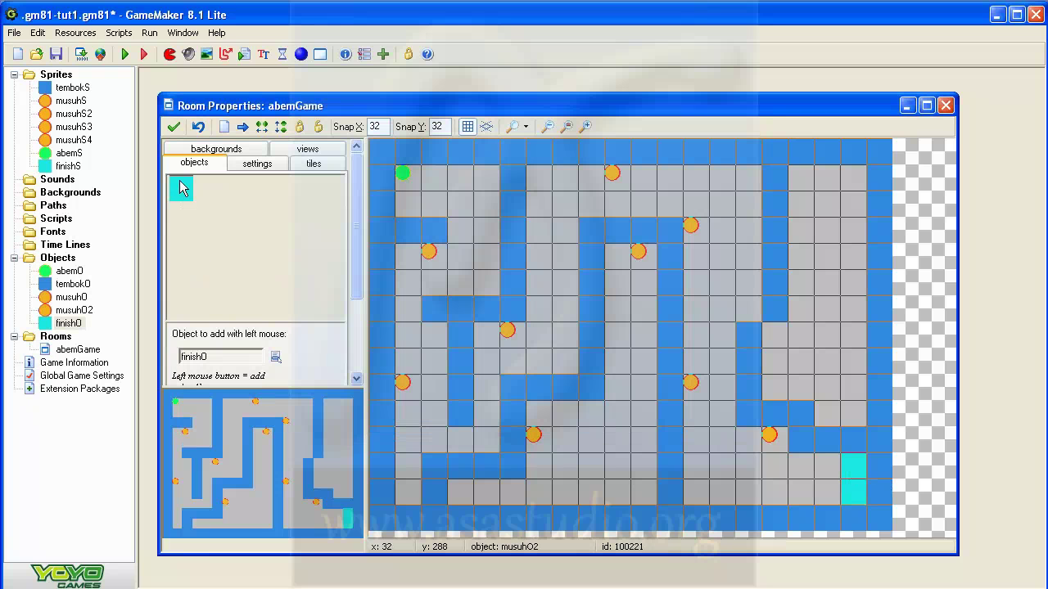
# - Add a collision event with abemO to the finishO object
pyautogui.doubleClick(69, 325)
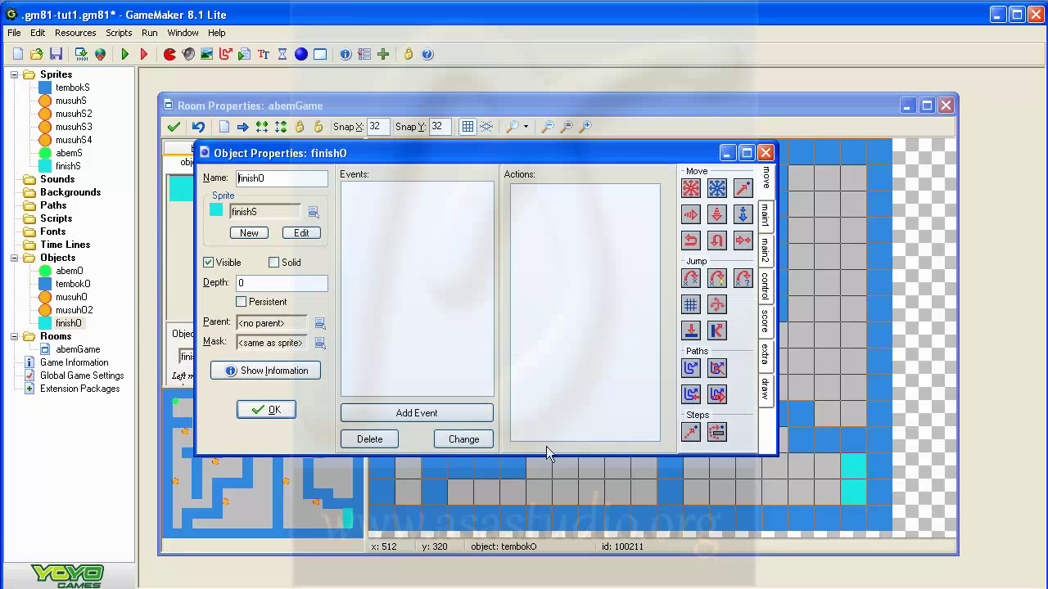
pyautogui.click(418, 412)
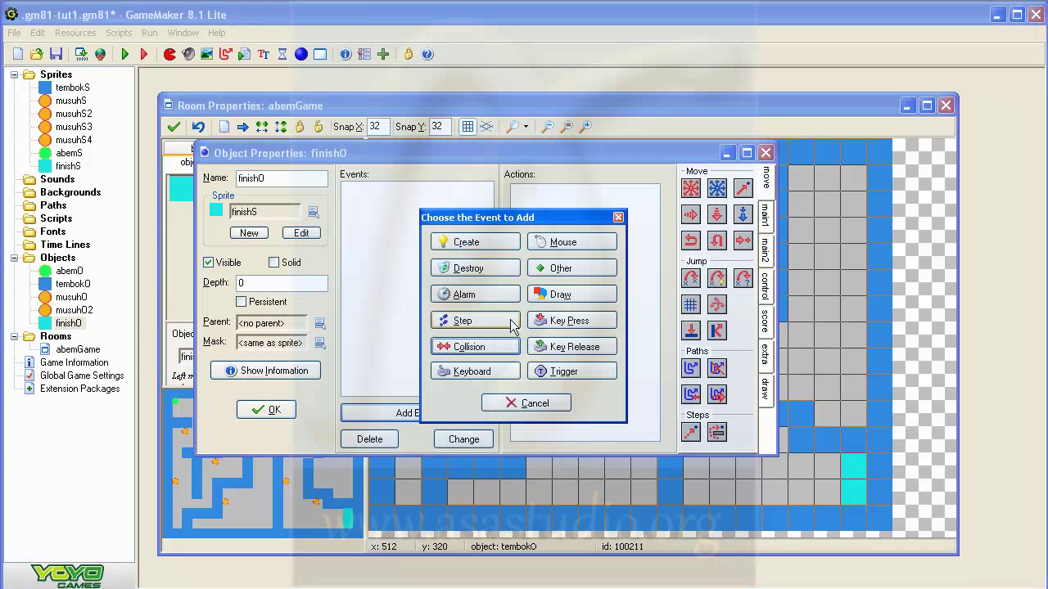
pyautogui.click(478, 353)
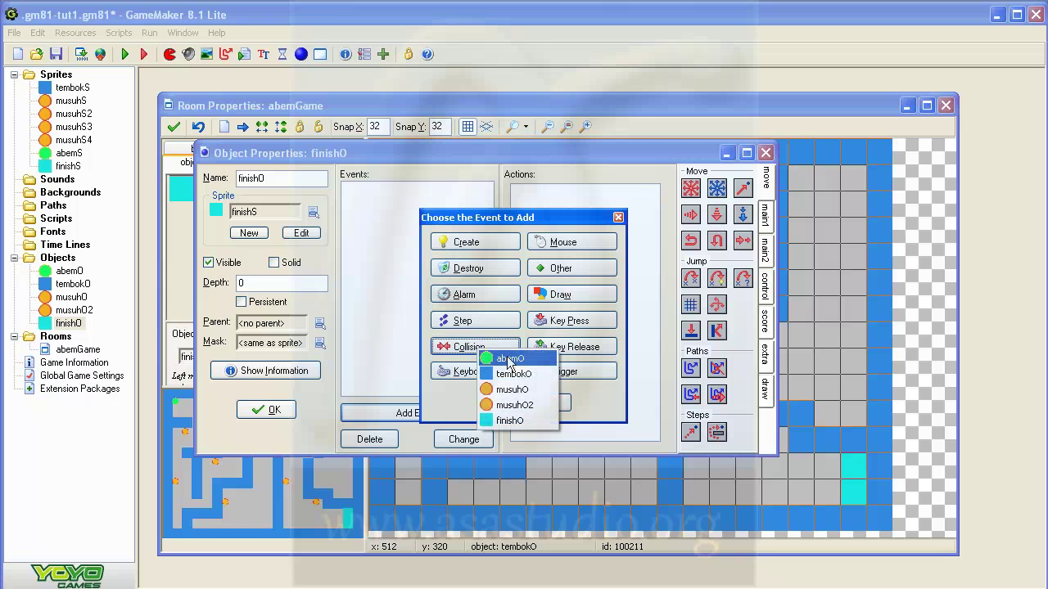
pyautogui.click(515, 361)
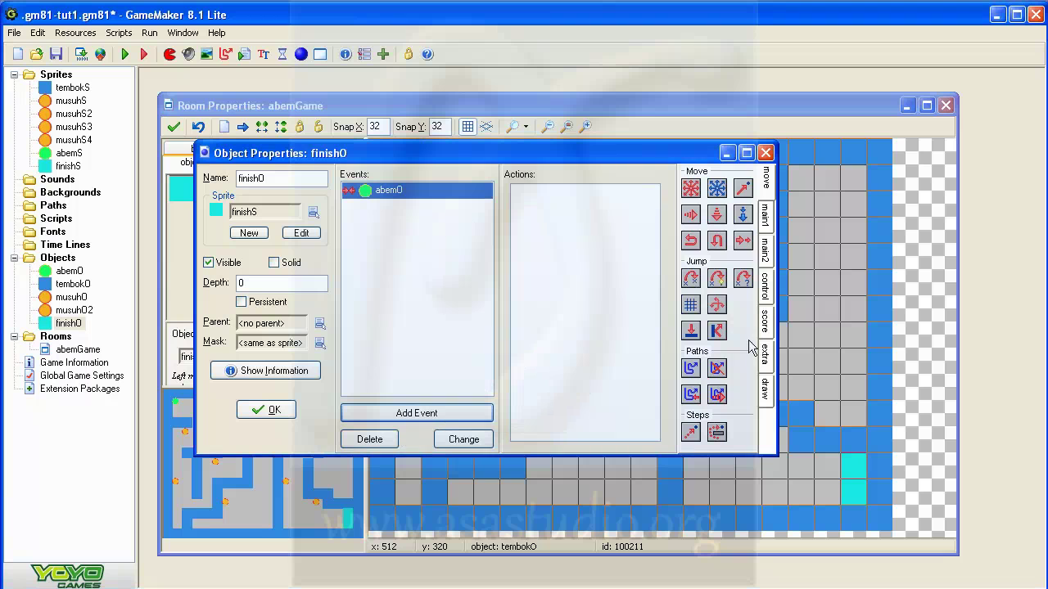
# - Add a Check Question action to the abemO collision event with the question "ANDA MENANG!! MAIN LAGI?"
pyautogui.click(766, 215)
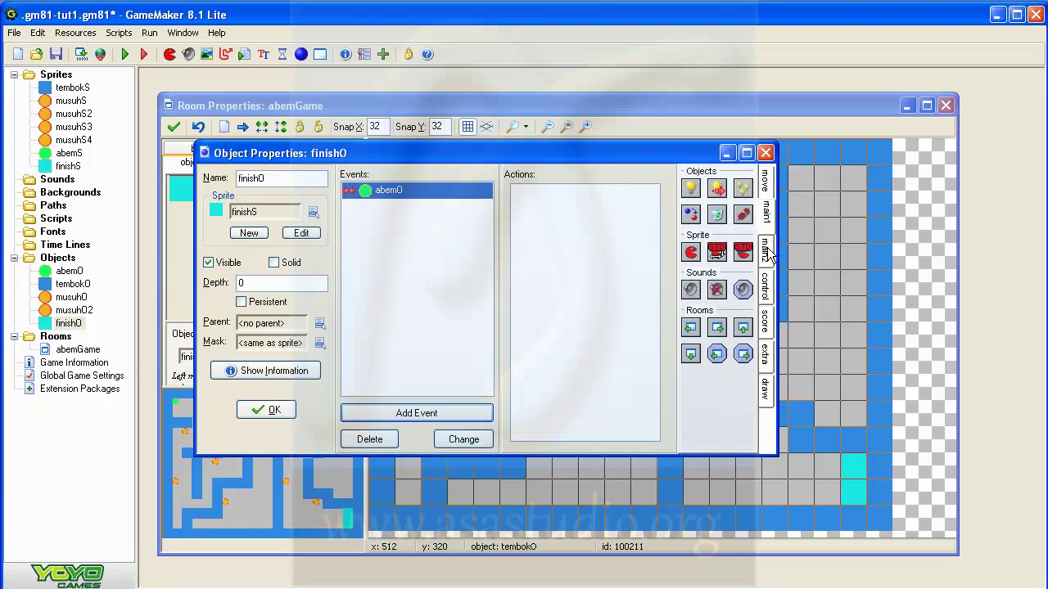
pyautogui.click(766, 249)
pyautogui.click(767, 287)
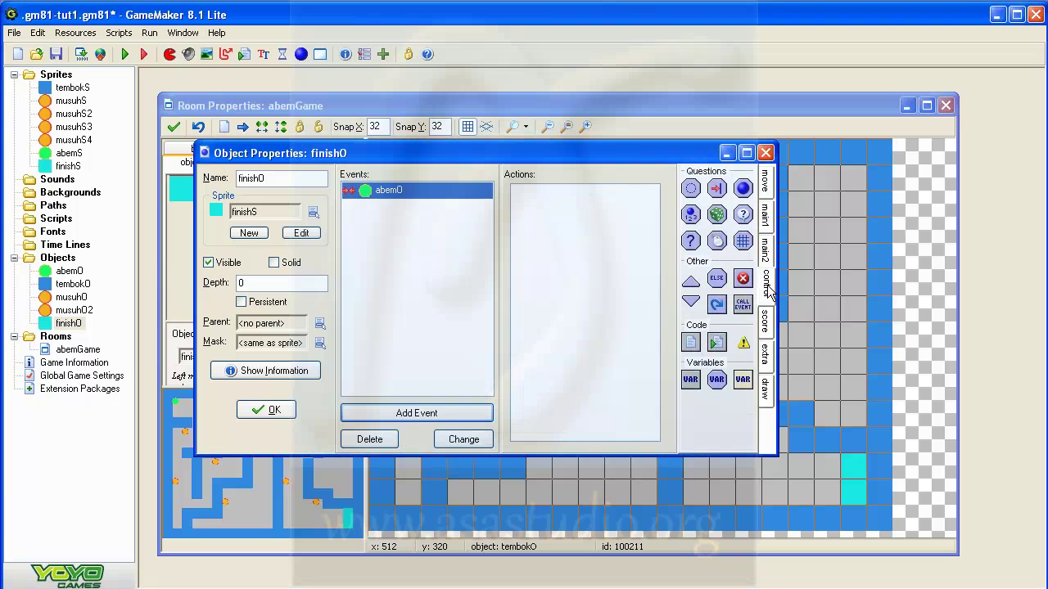
pyautogui.moveTo(745, 219); pyautogui.dragTo(592, 215)
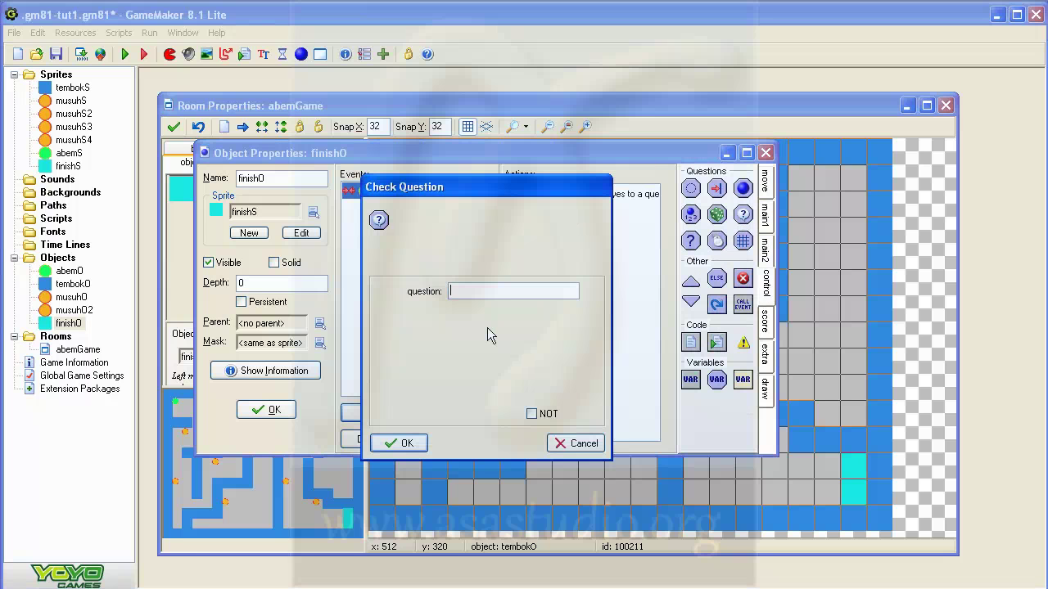
pyautogui.write('A')
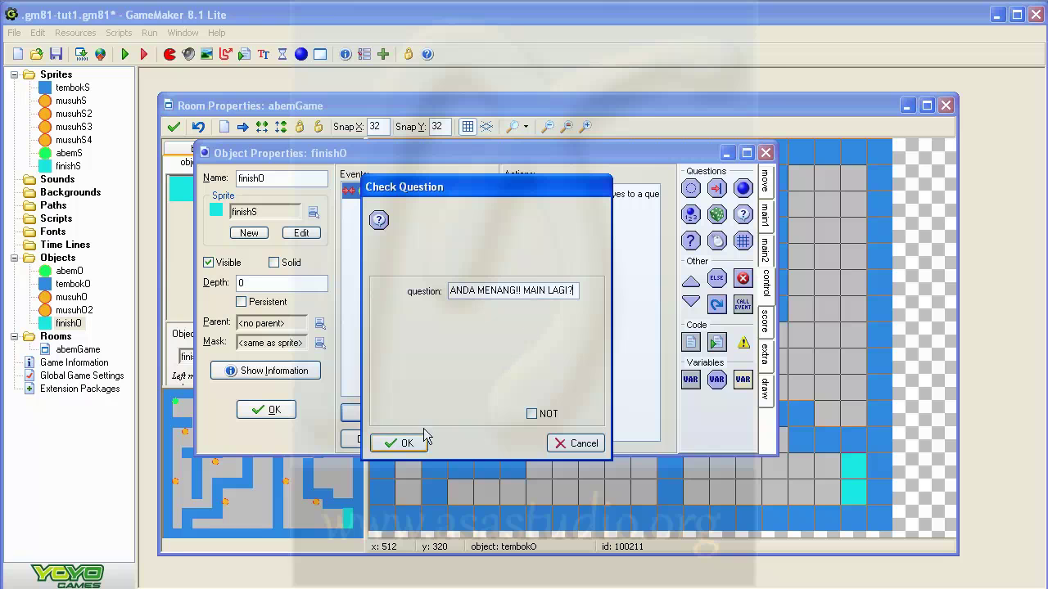
pyautogui.click(402, 443)
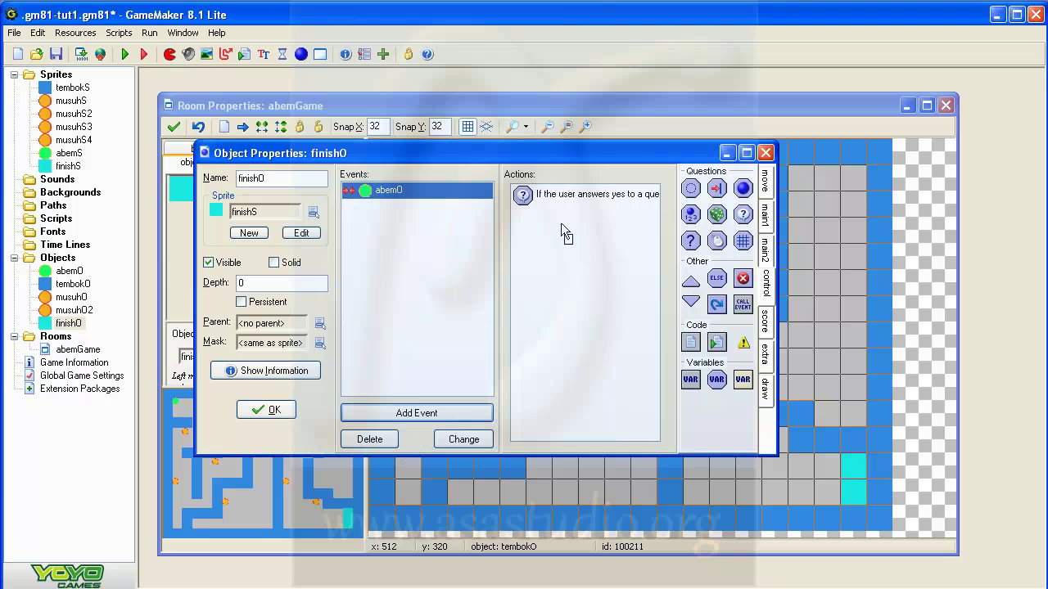
# - Below the question, add a Restart the game action enclosed between start-of-block and end-of-block actions
pyautogui.moveTo(562, 224); pyautogui.dragTo(560, 221)
pyautogui.click(765, 324)
pyautogui.click(766, 248)
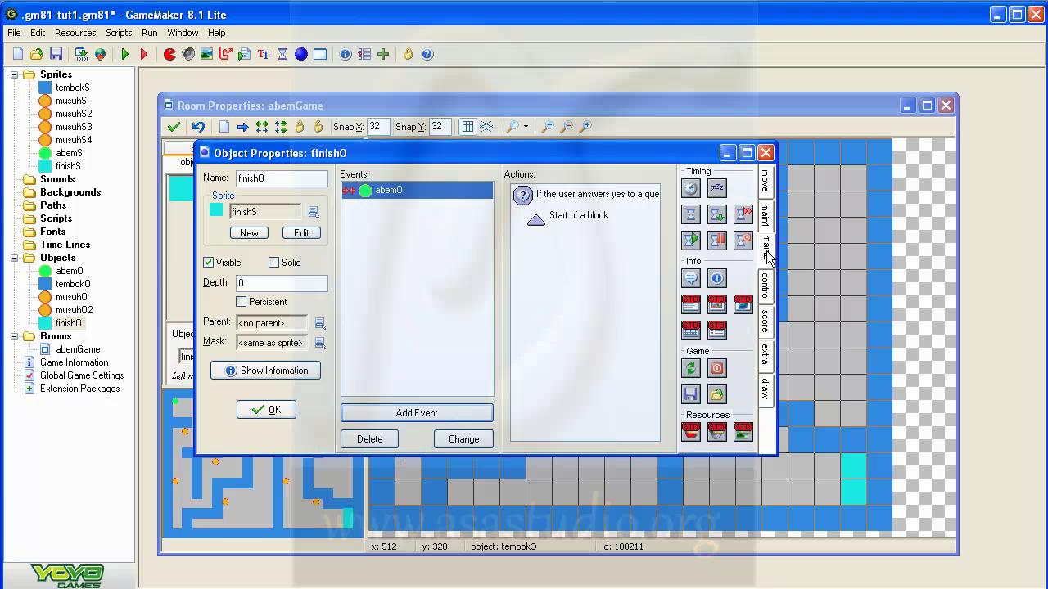
pyautogui.moveTo(699, 366); pyautogui.dragTo(696, 375)
pyautogui.moveTo(564, 255); pyautogui.dragTo(567, 258)
pyautogui.click(766, 288)
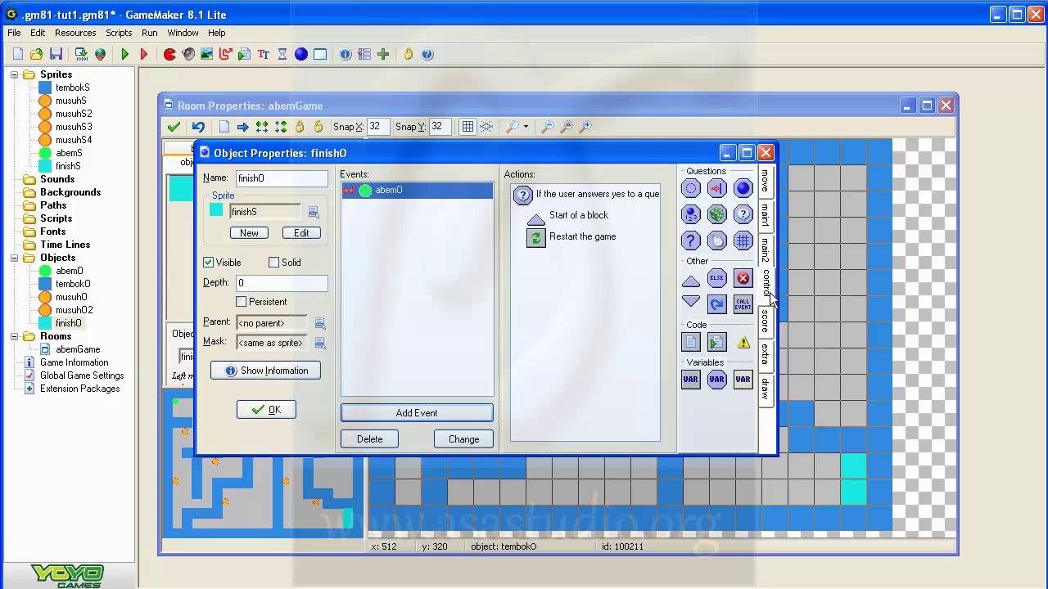
pyautogui.moveTo(694, 304); pyautogui.dragTo(545, 281)
# - Add an End the game action after the block and save the finishO object
pyautogui.click(767, 258)
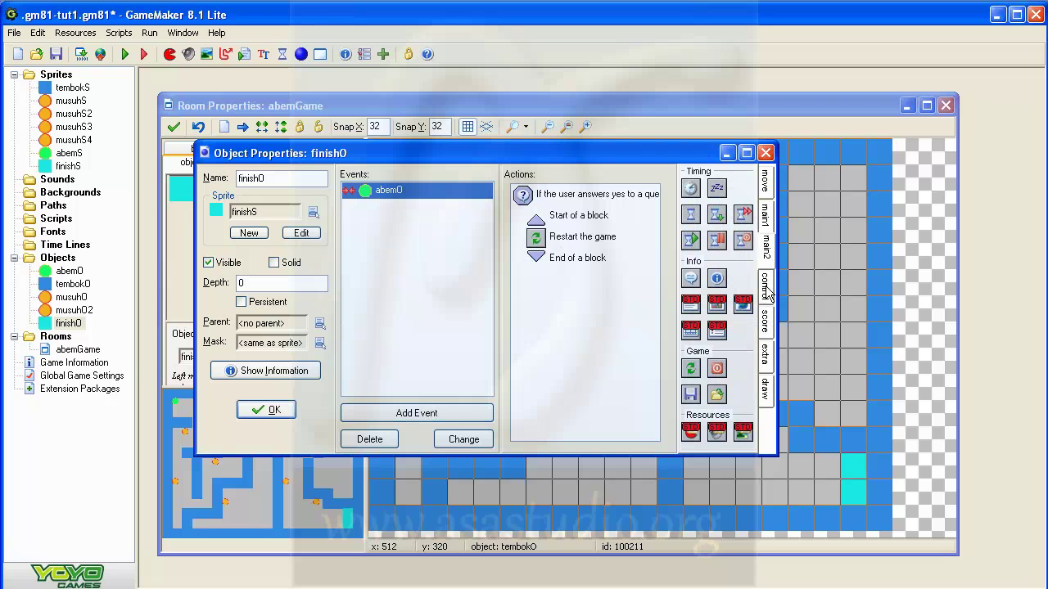
pyautogui.moveTo(717, 369); pyautogui.dragTo(724, 371)
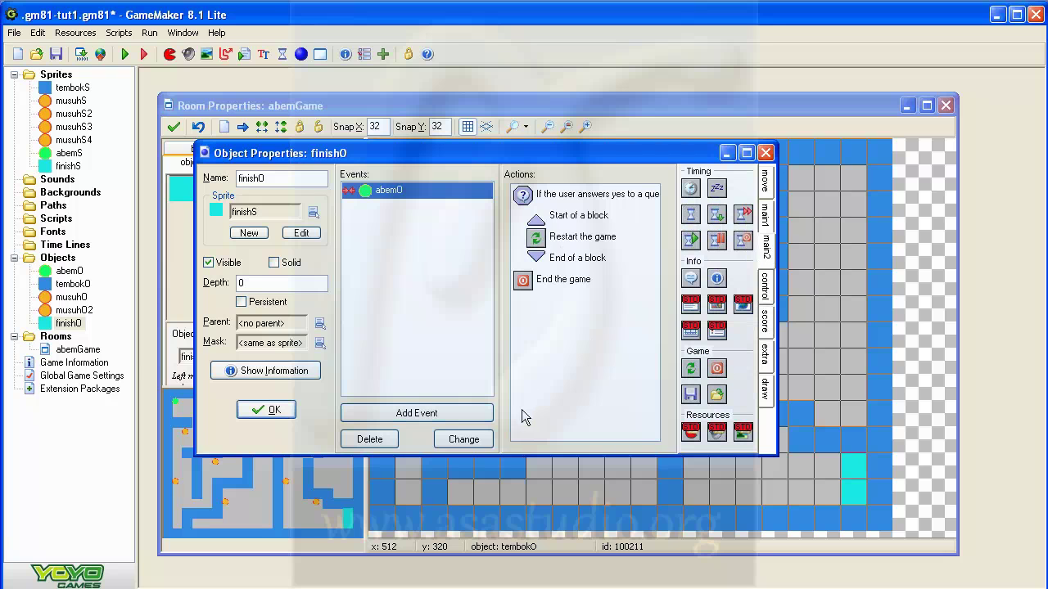
pyautogui.click(269, 411)
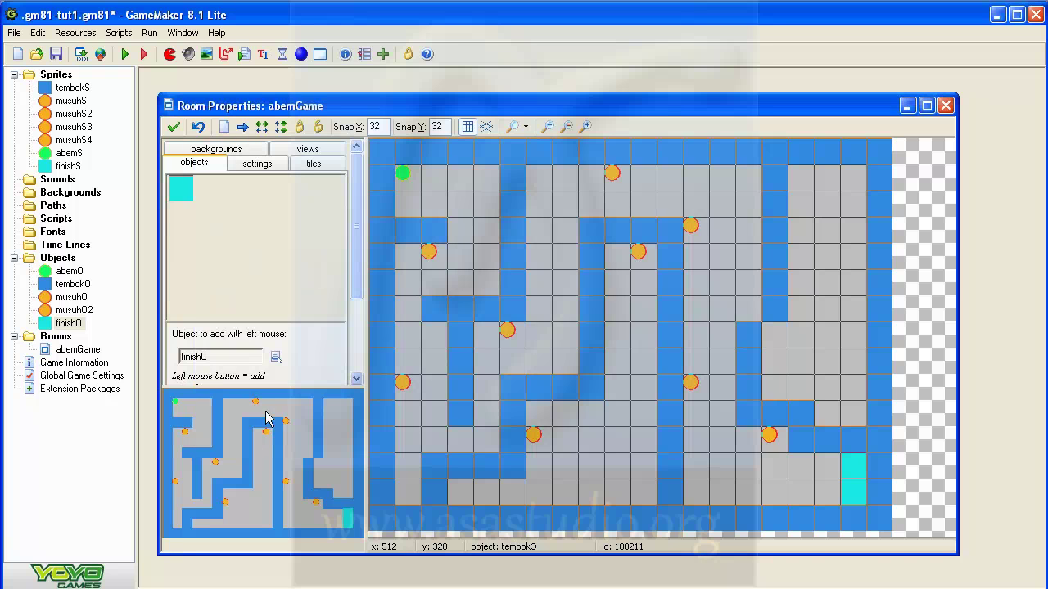
# - Run the game and steer the green ball past the first enemy into the passage along the maze's left wall
pyautogui.click(125, 54)
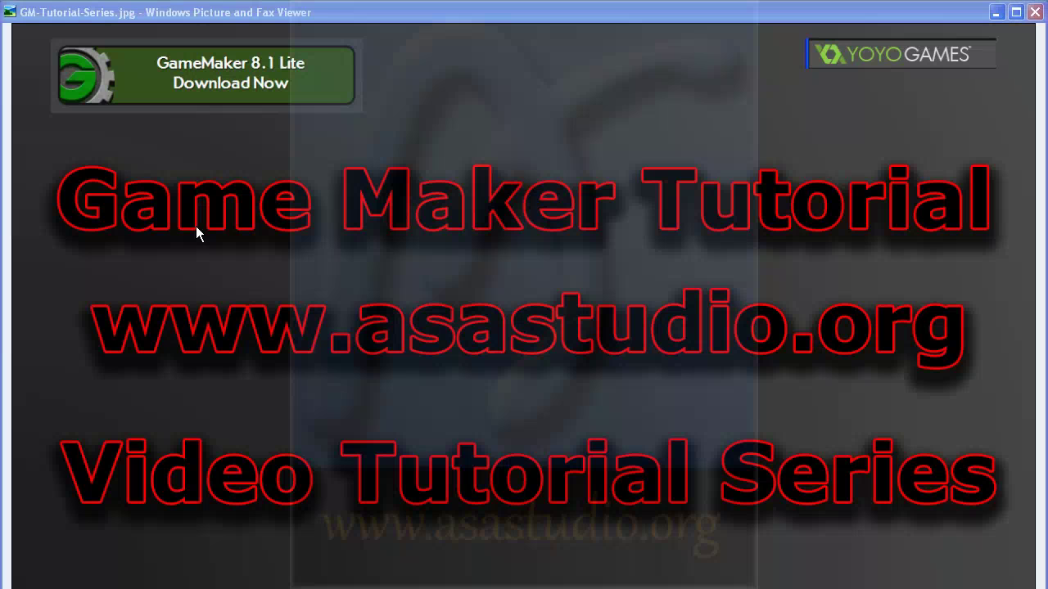
pyautogui.press('Down')
pyautogui.press('Right')
pyautogui.press('Down')
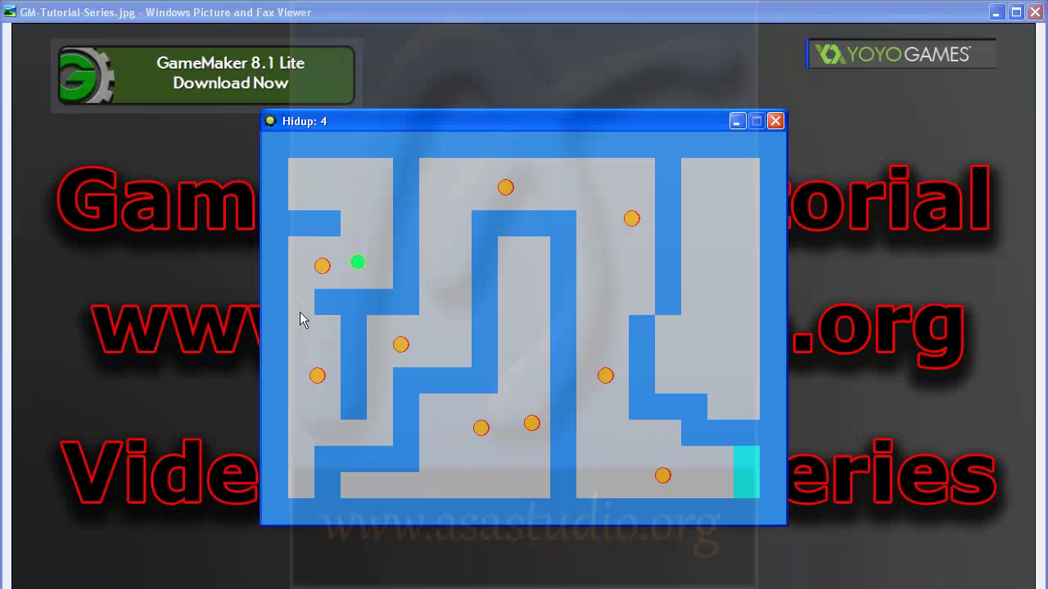
pyautogui.press('Up')
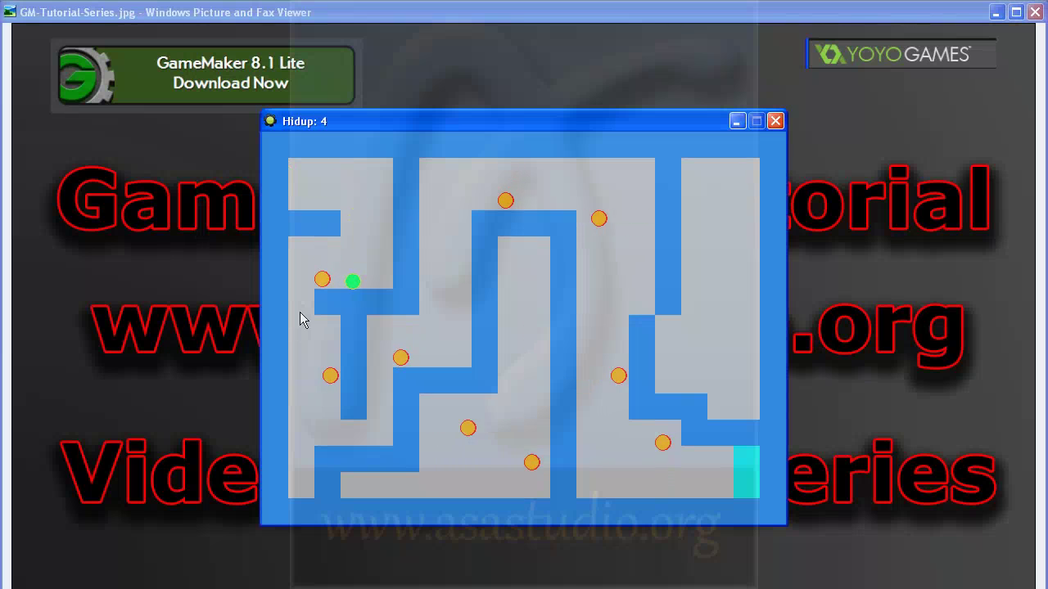
pyautogui.press('Left')
pyautogui.press('Left')
pyautogui.press('Down')
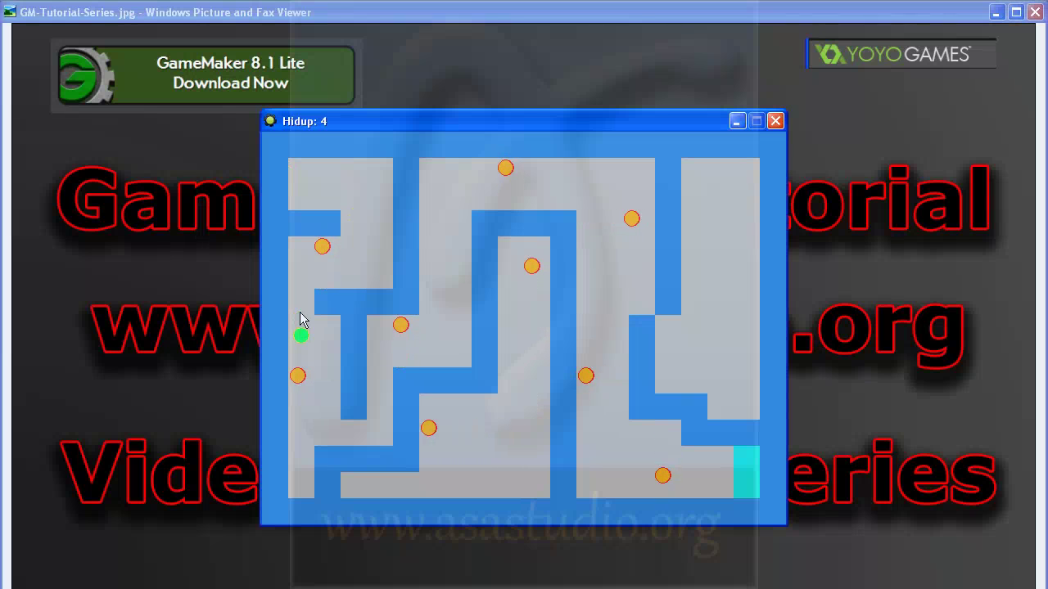
# - Guide the green ball under the short inner wall and up past the next enemies towards the maze's upper corridor
pyautogui.press('Down')
pyautogui.press('Right')
pyautogui.press('Down')
pyautogui.press('Right')
pyautogui.press('Left')
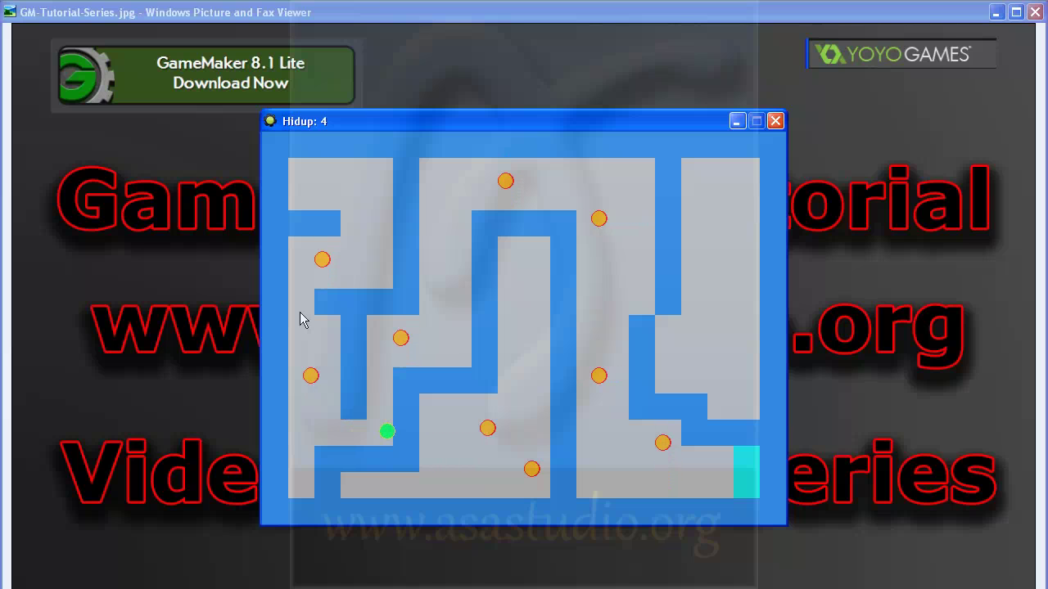
pyautogui.press('Up')
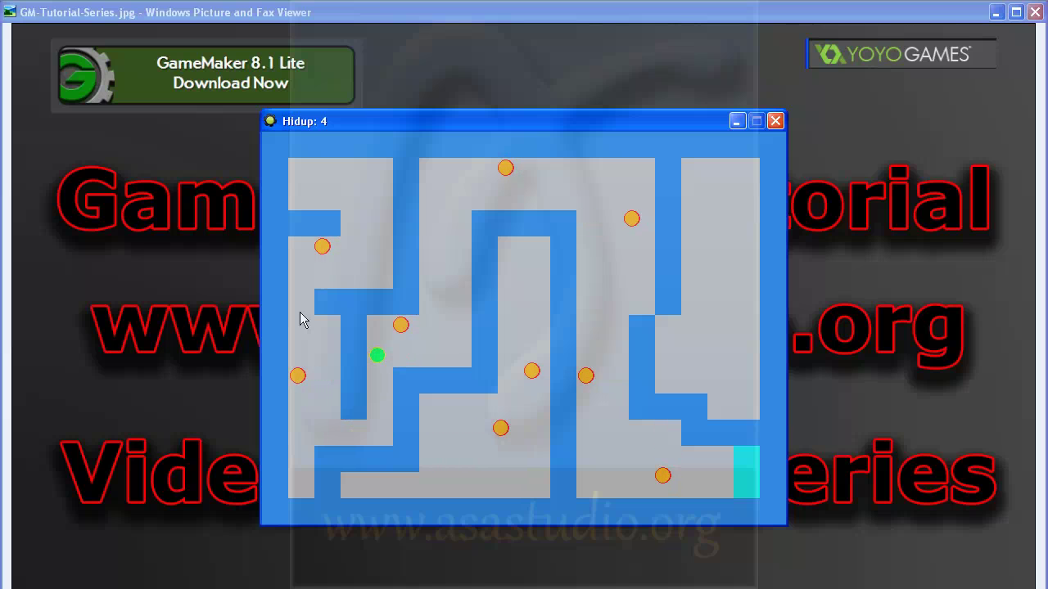
pyautogui.press('Right')
pyautogui.press('Up')
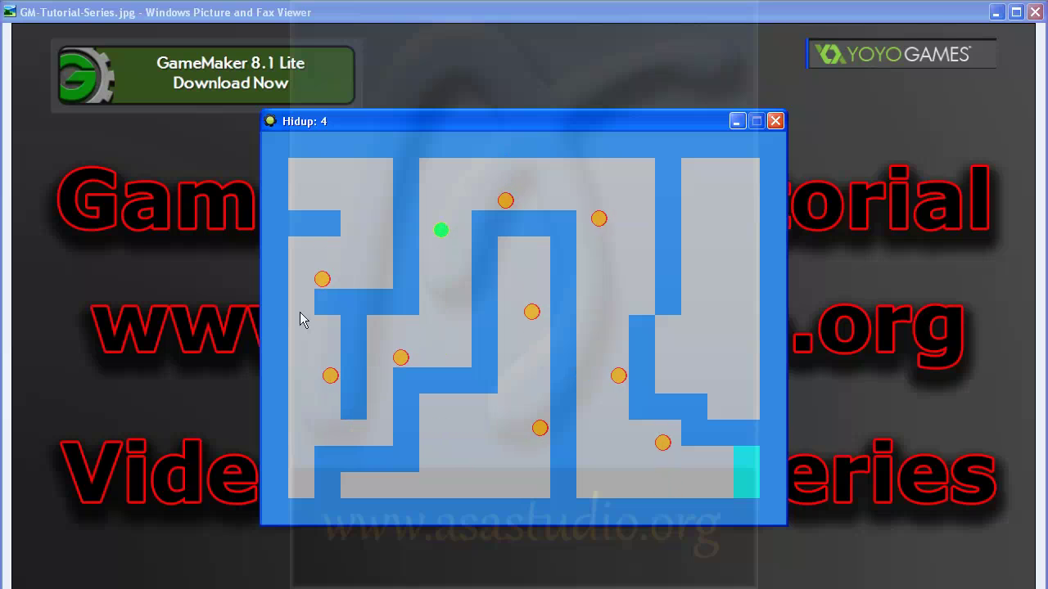
# - Steer the green ball along the upper corridor and down to the turquoise finish, and answer No to playing again
pyautogui.press('Right')
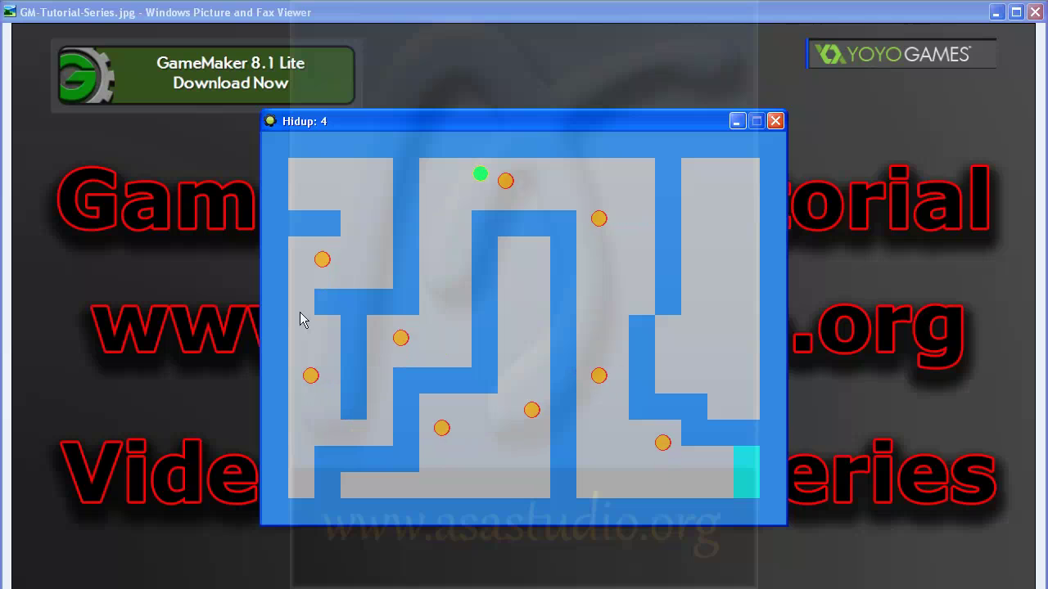
pyautogui.press('Right')
pyautogui.press('Right')
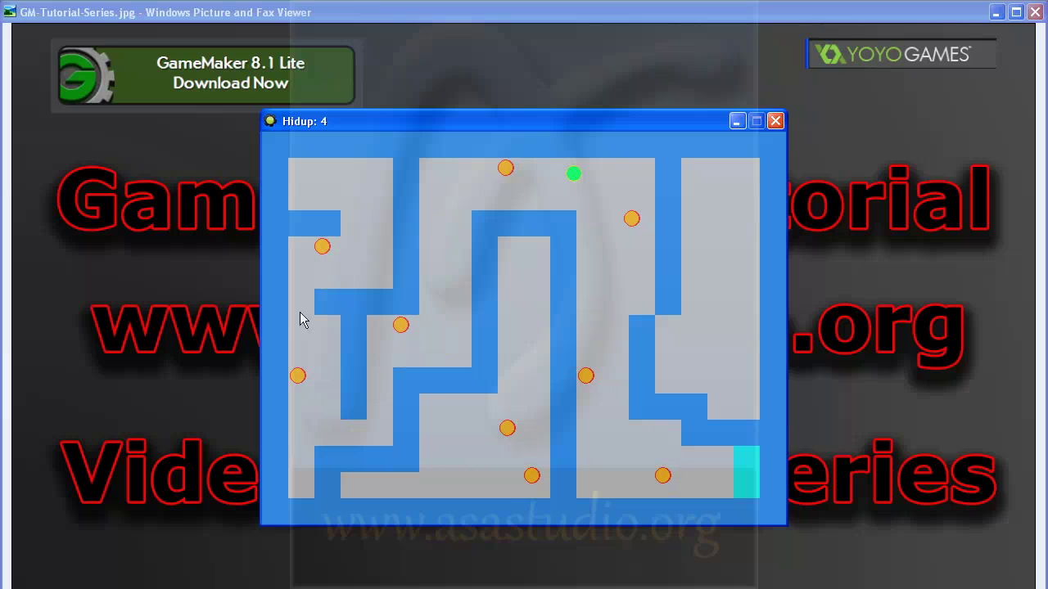
pyautogui.press('Down')
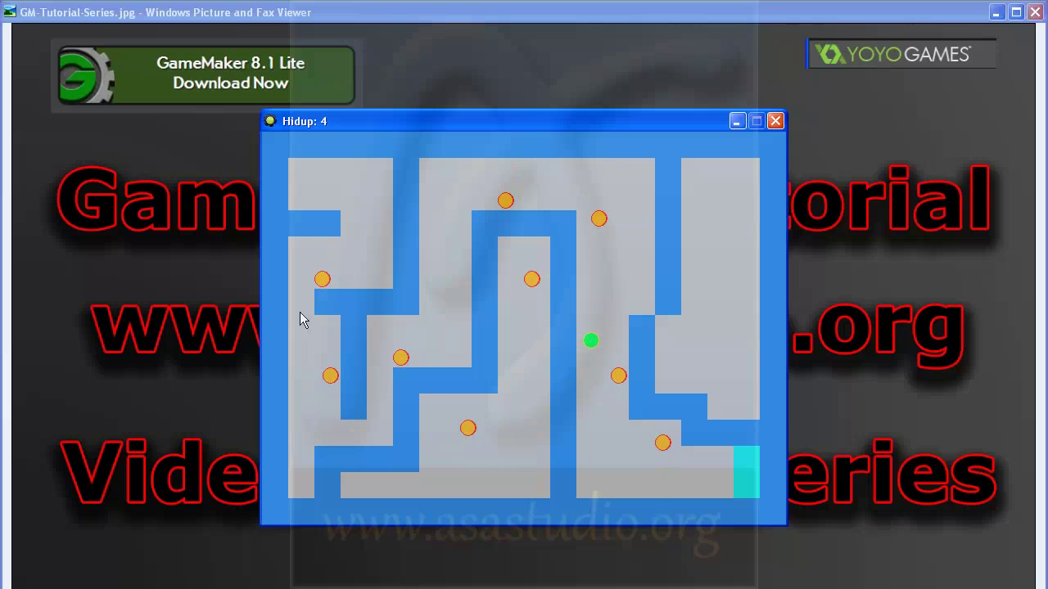
pyautogui.press('Down')
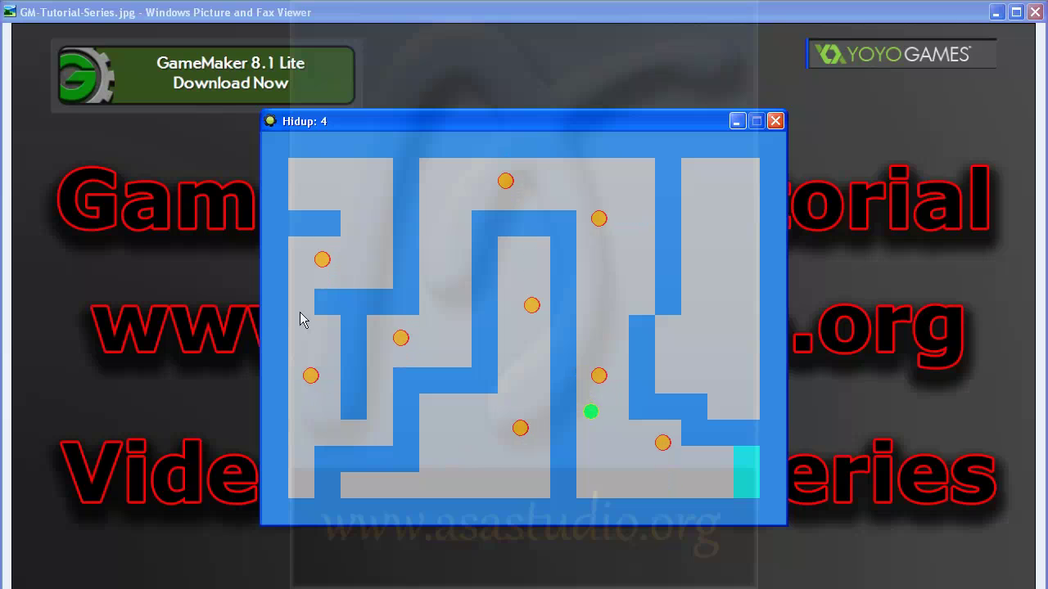
pyautogui.press('Right')
pyautogui.press('Right')
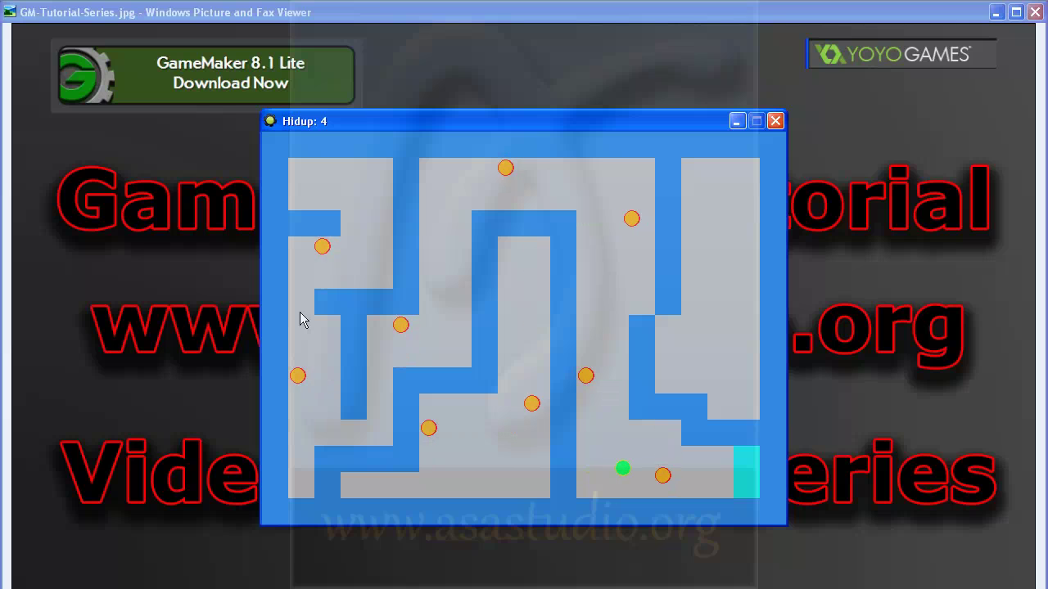
pyautogui.press('Right')
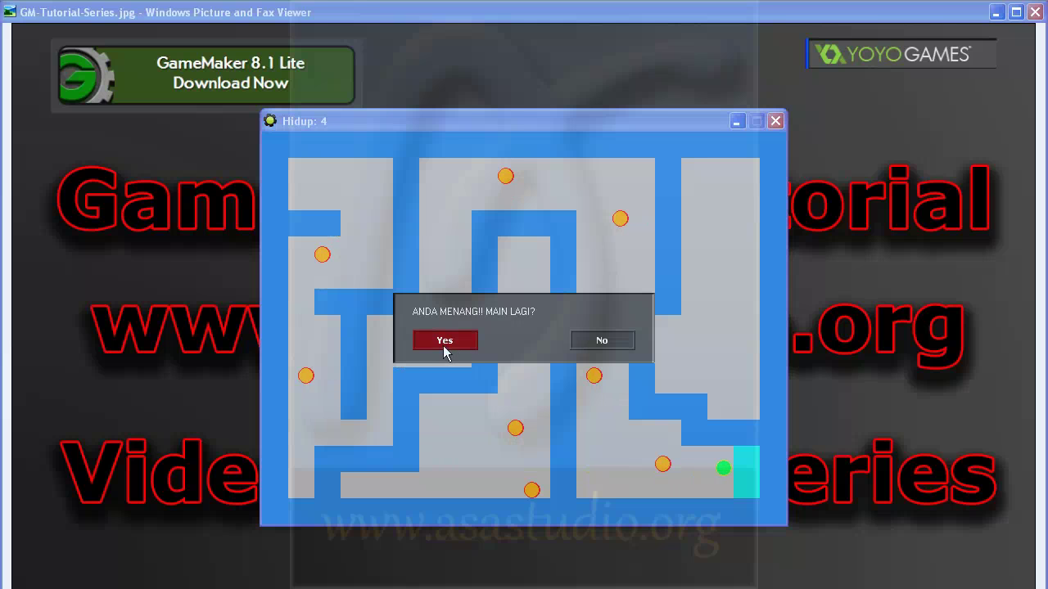
pyautogui.click(613, 348)
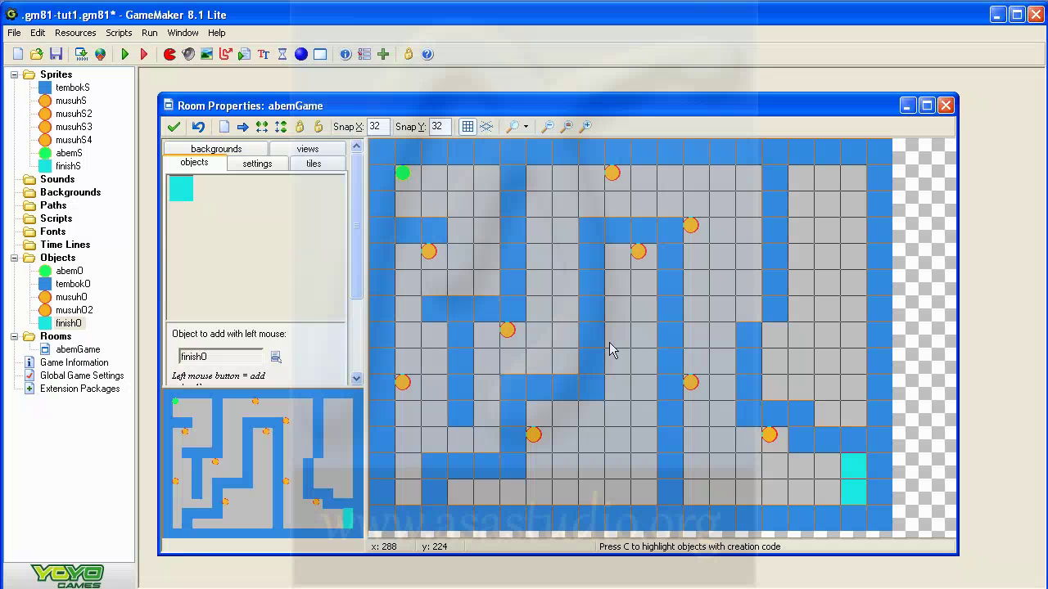
# - Run the game again and steer the green ball down the left passage and under the short inner wall
pyautogui.click(125, 54)
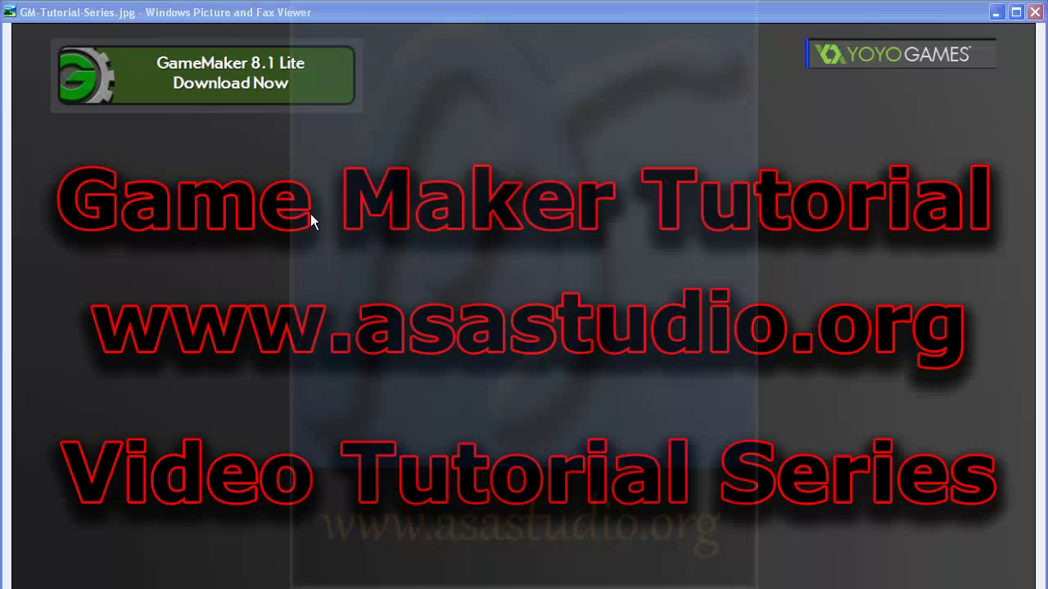
pyautogui.press('Down')
pyautogui.press('Right')
pyautogui.press('Down')
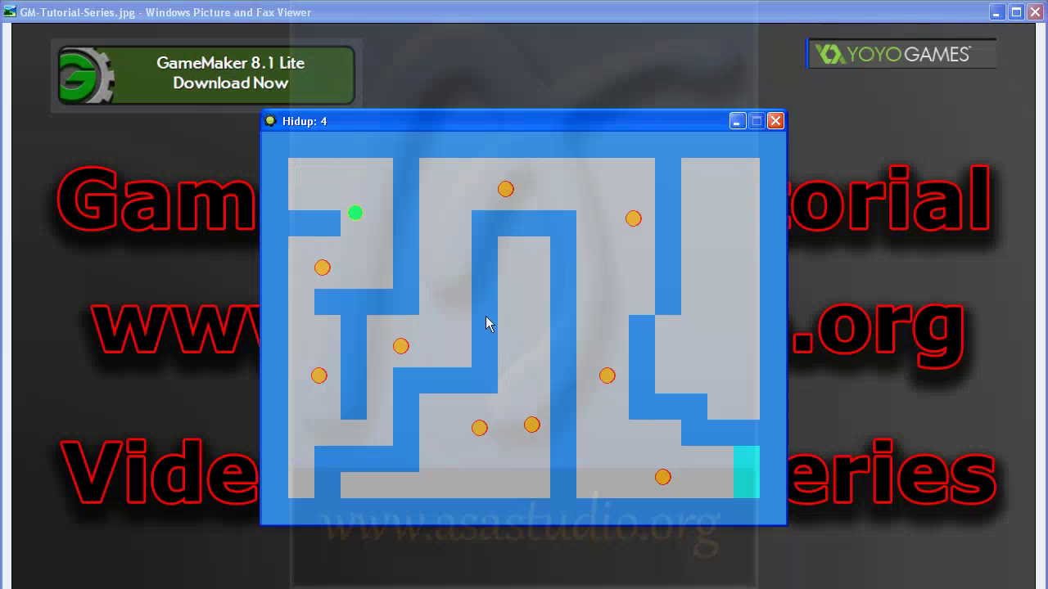
pyautogui.press('Left')
pyautogui.press('Down')
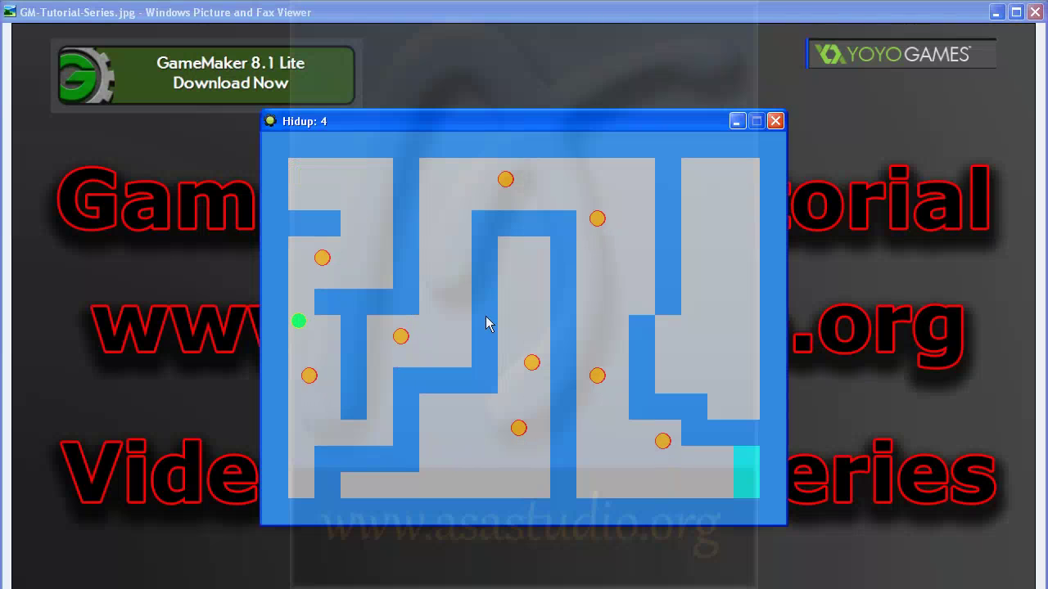
pyautogui.press('Down')
pyautogui.press('Right')
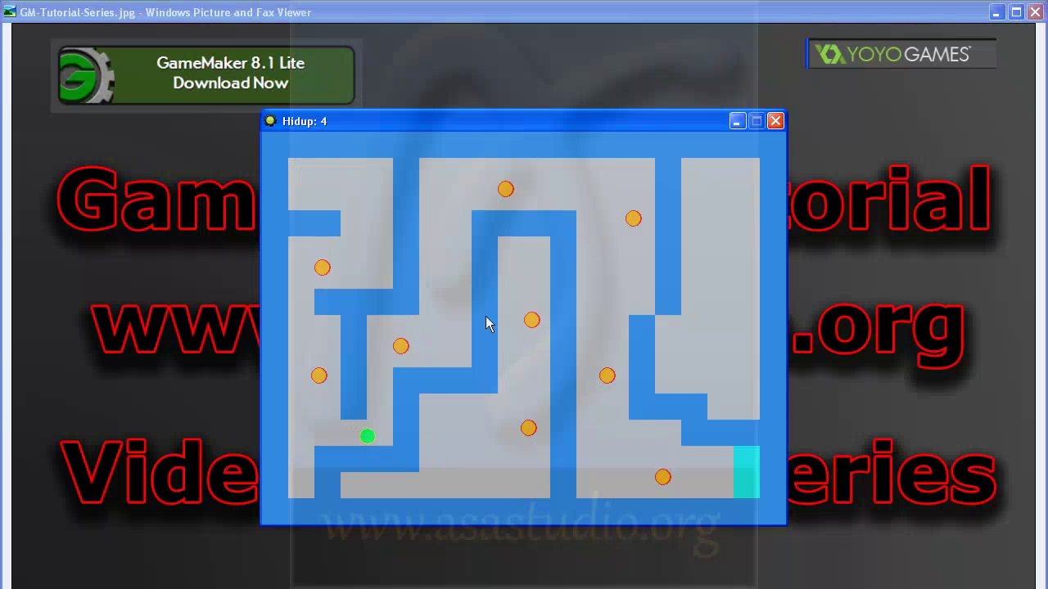
# - Guide the green ball up past the enemy beyond the short inner wall and into the maze's upper corridor
pyautogui.press('Up')
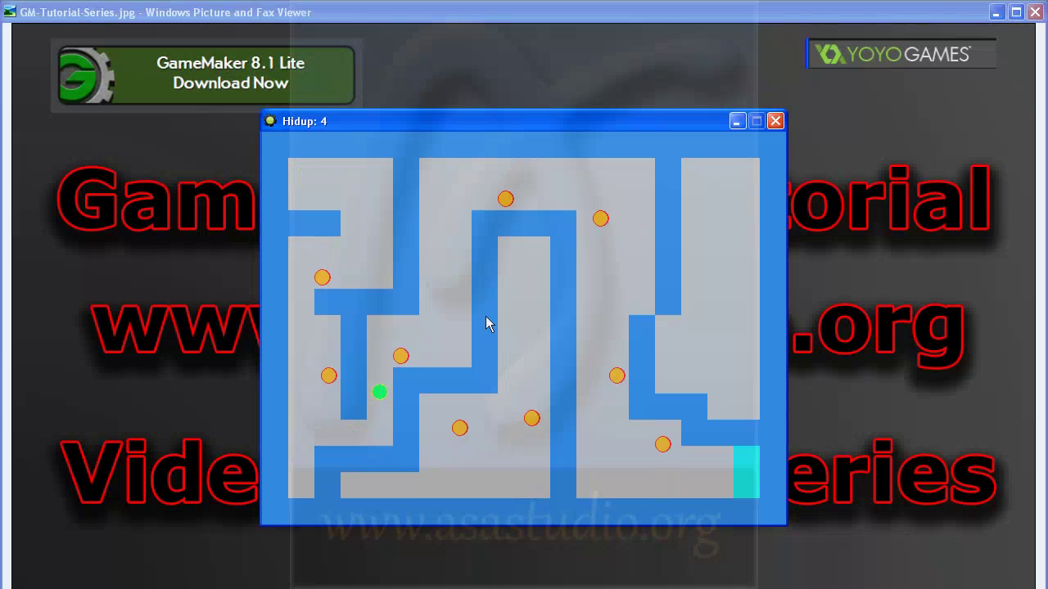
pyautogui.press('Right')
pyautogui.press('Up')
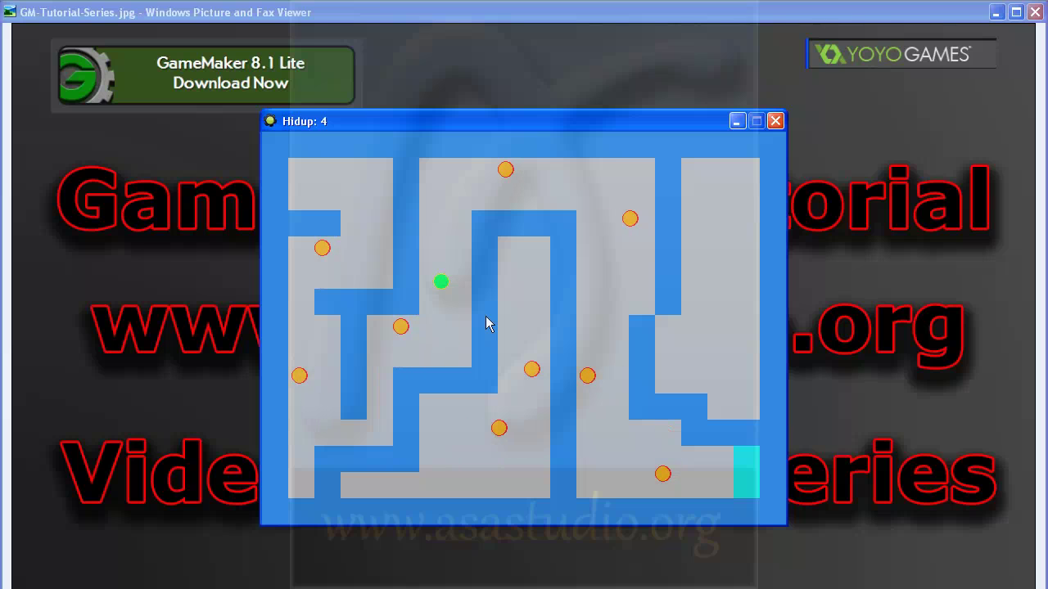
pyautogui.press('Right')
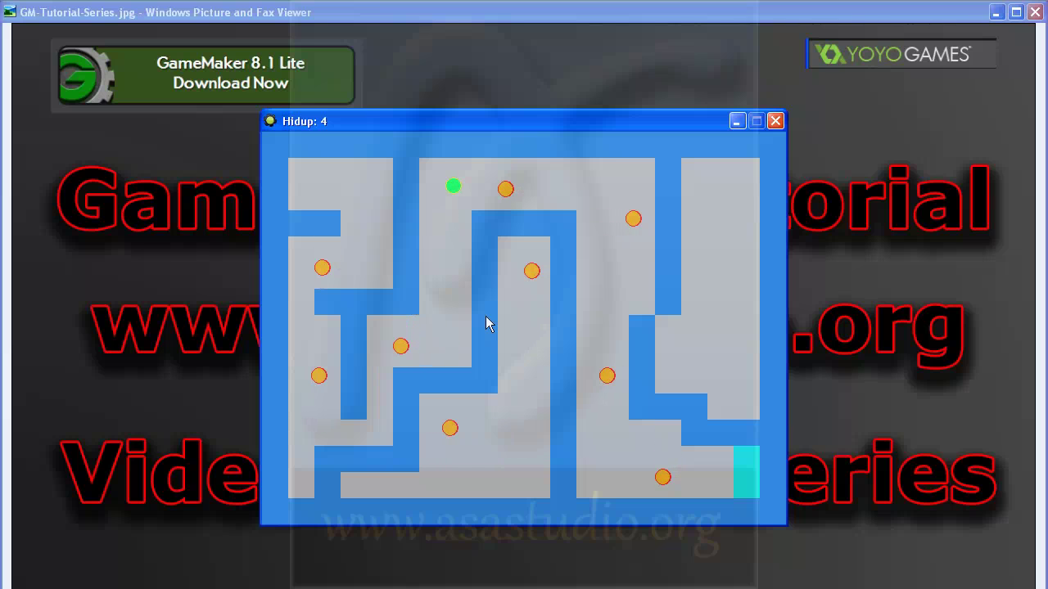